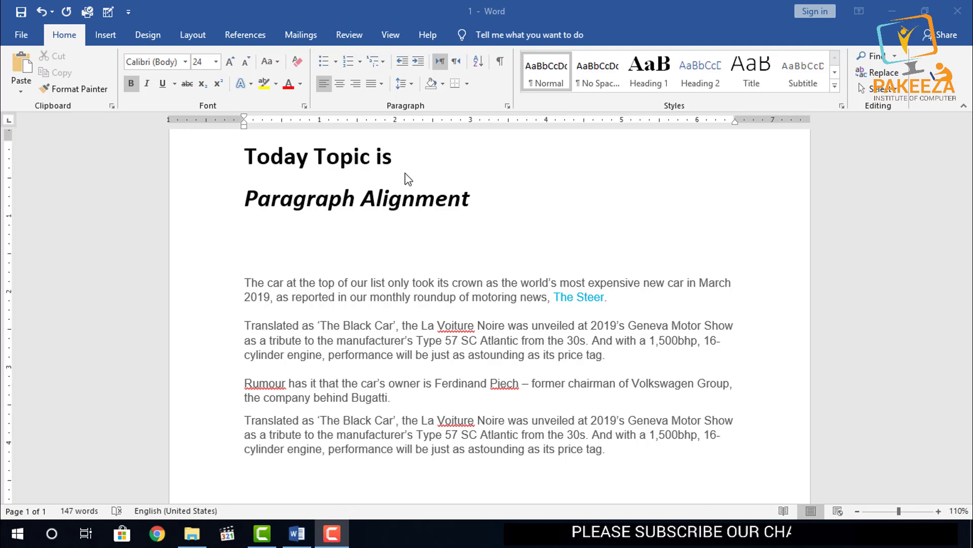
click(406, 172)
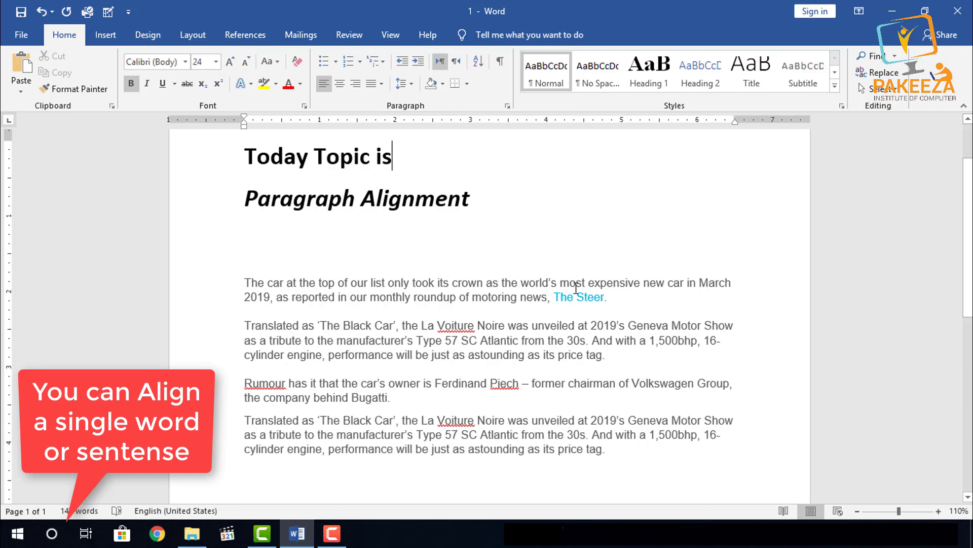
click(482, 250)
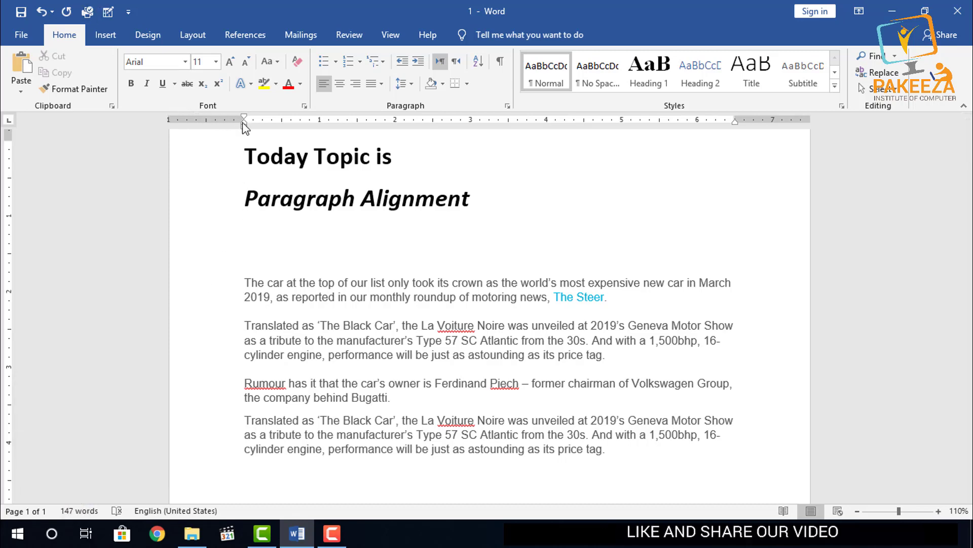
mouse_move(242, 122)
mouse_down()
mouse_move(208, 128)
mouse_move(245, 125)
mouse_up()
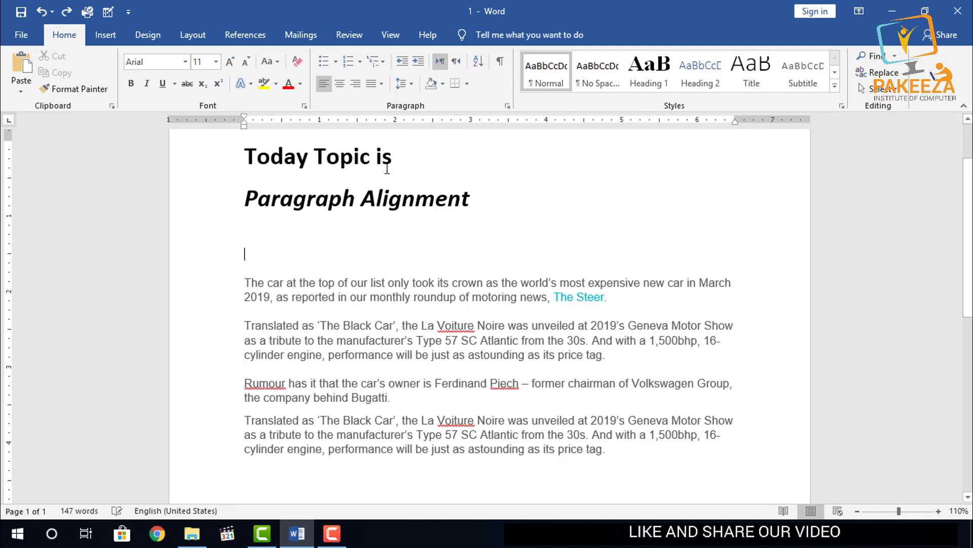
click(468, 219)
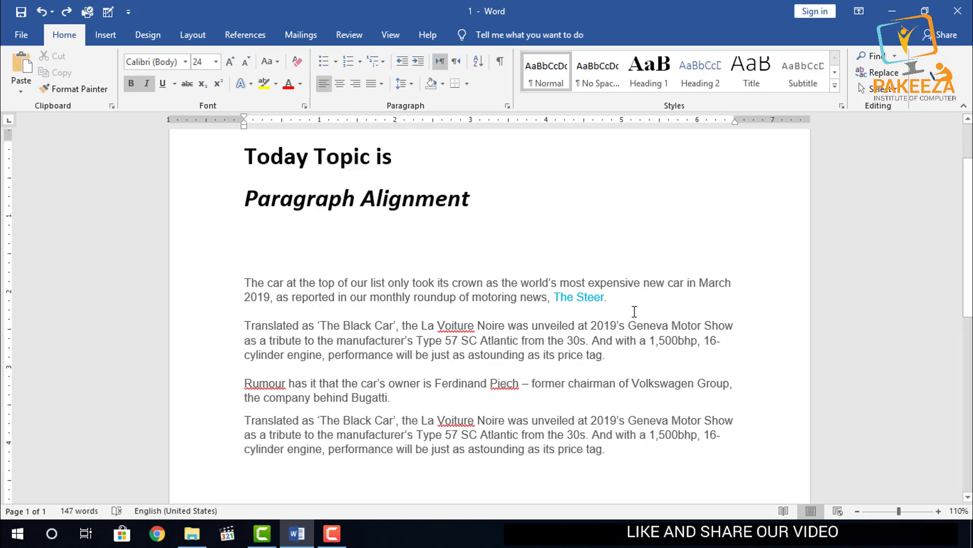
- Toggle off left alignment for the body text starting with the first paragraph, so that it becomes justified
drag(623, 299, 239, 264)
click(324, 84)
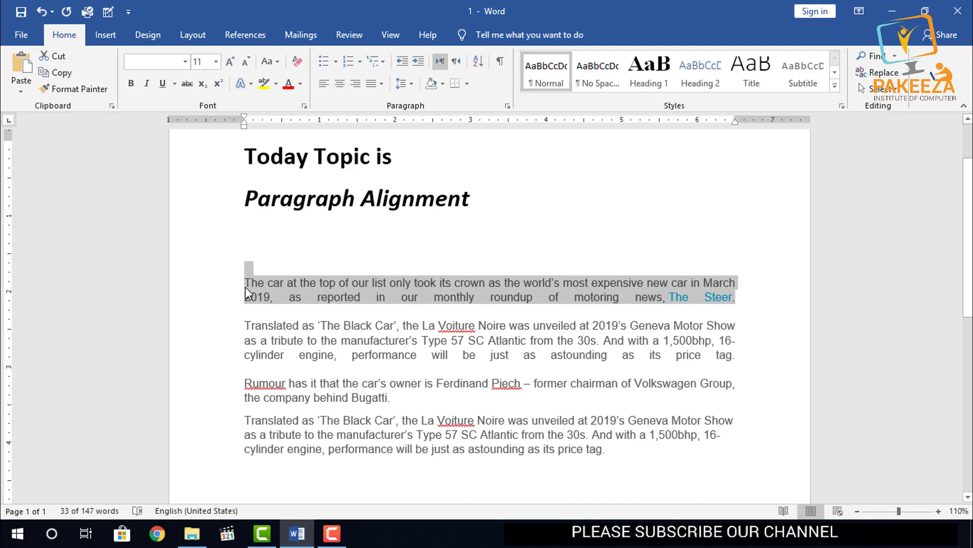
click(329, 236)
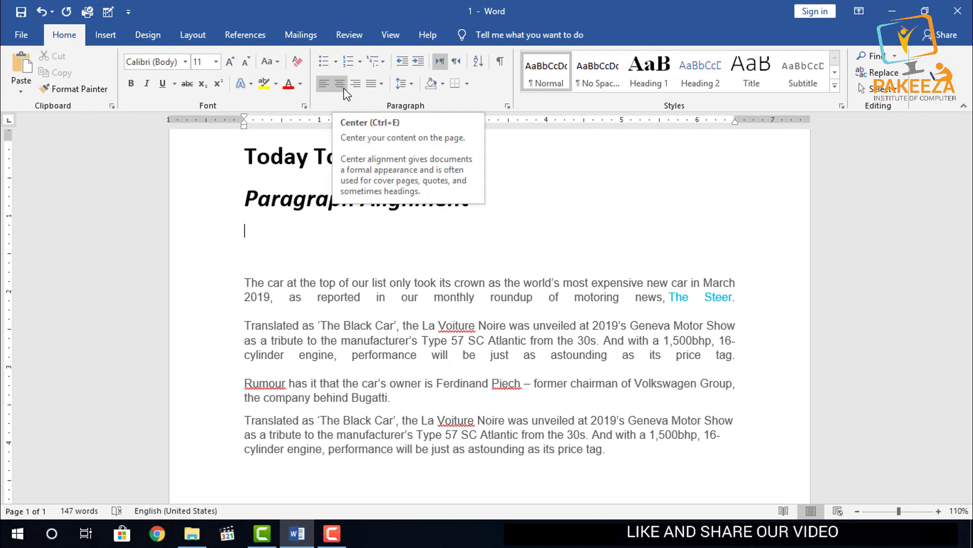
click(395, 238)
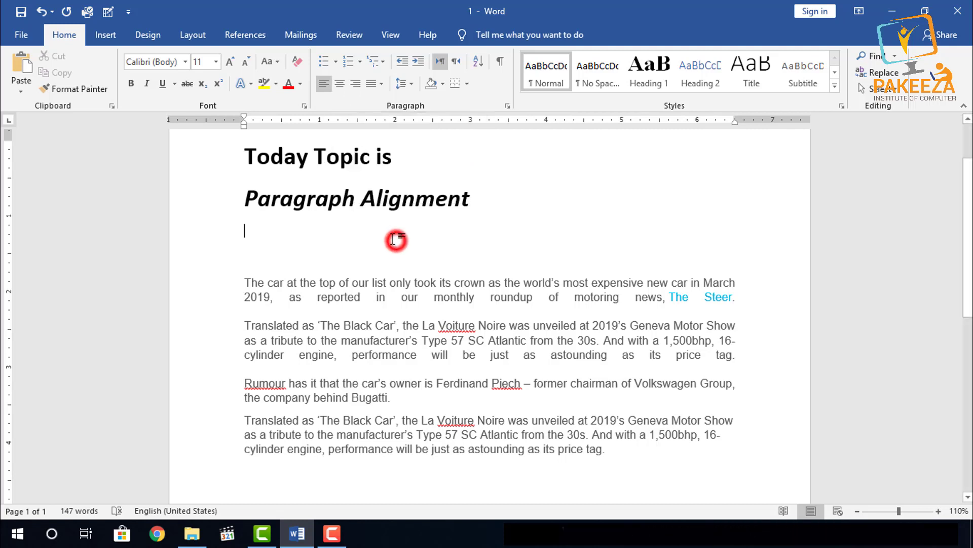
- Center the "Paragraph Alignment" heading between the page margins
drag(477, 199, 264, 198)
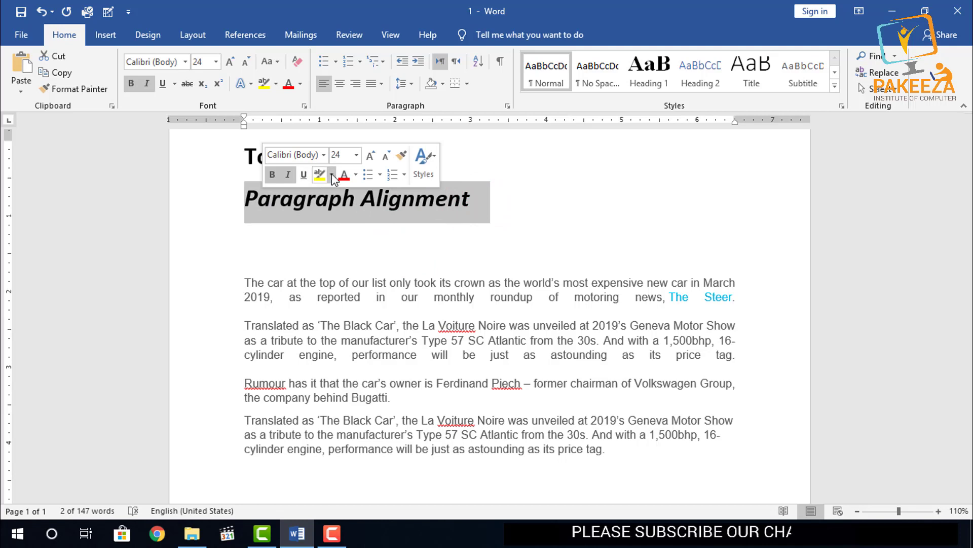
click(342, 86)
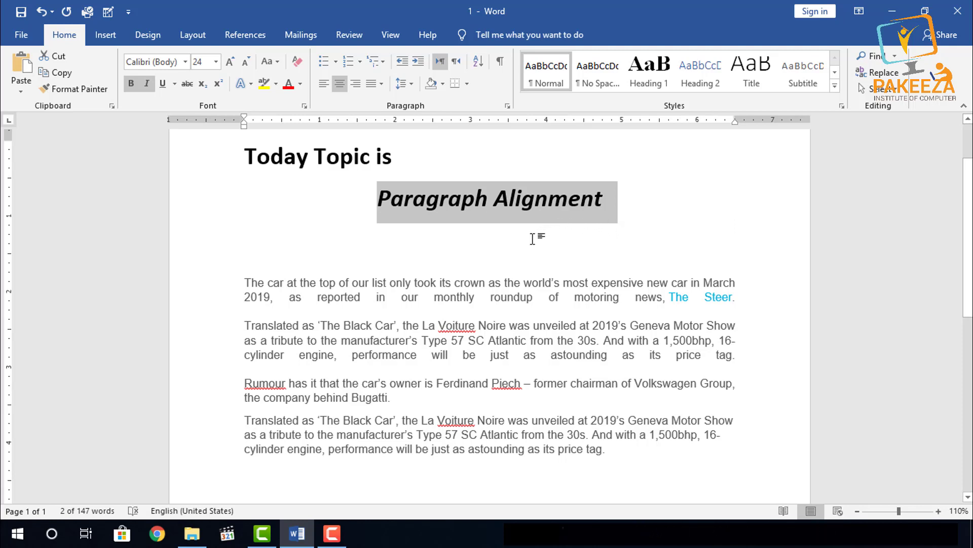
click(546, 230)
- Set the "Paragraph Alignment" heading back to left alignment, and then align it to the right margin
drag(613, 202, 379, 209)
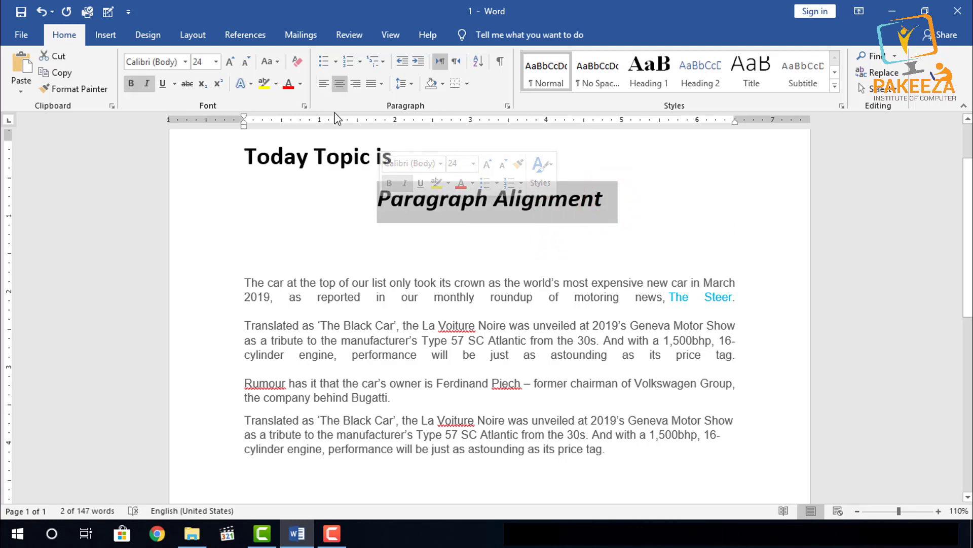
click(324, 85)
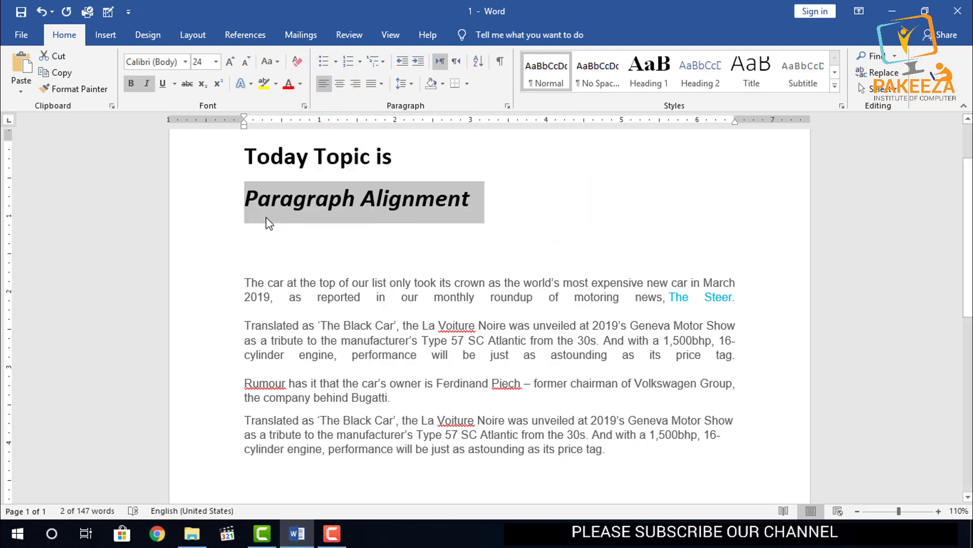
click(357, 85)
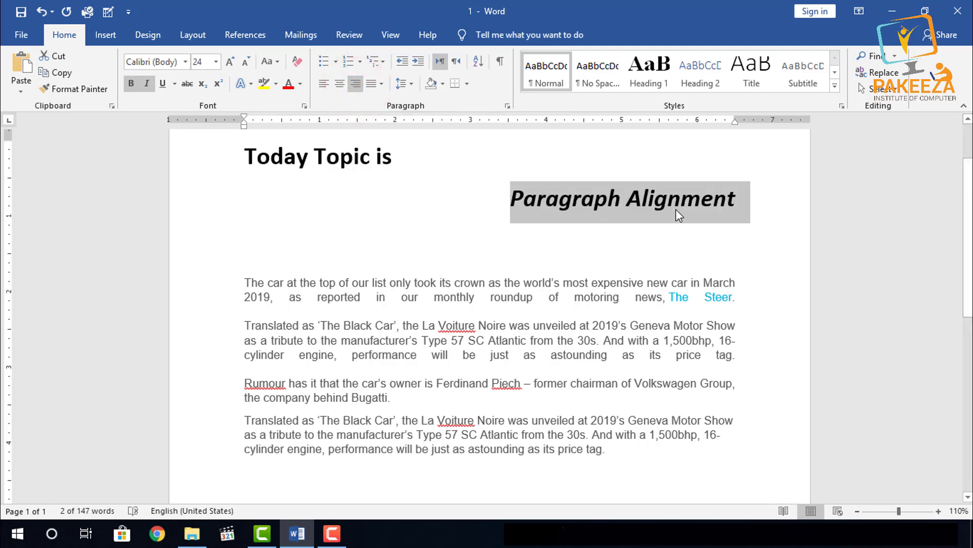
click(735, 245)
- Left-align all four body paragraphs, undo the change once and apply the left alignment again
scroll(746, 248, down, 1)
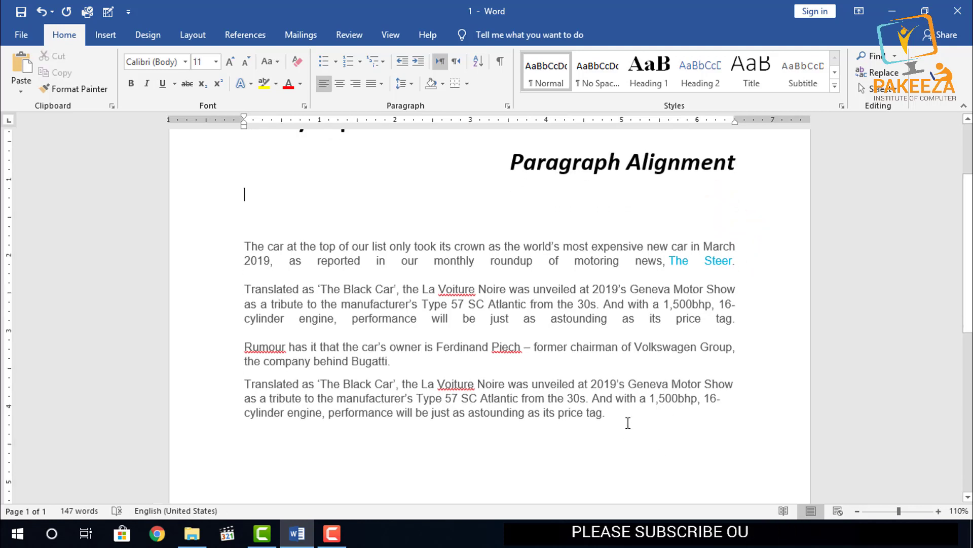
drag(622, 421, 242, 249)
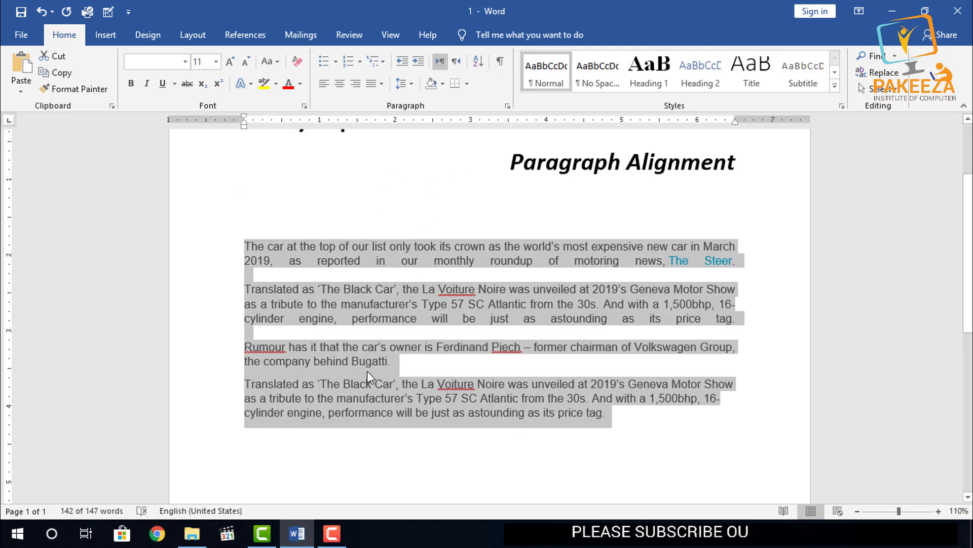
click(324, 86)
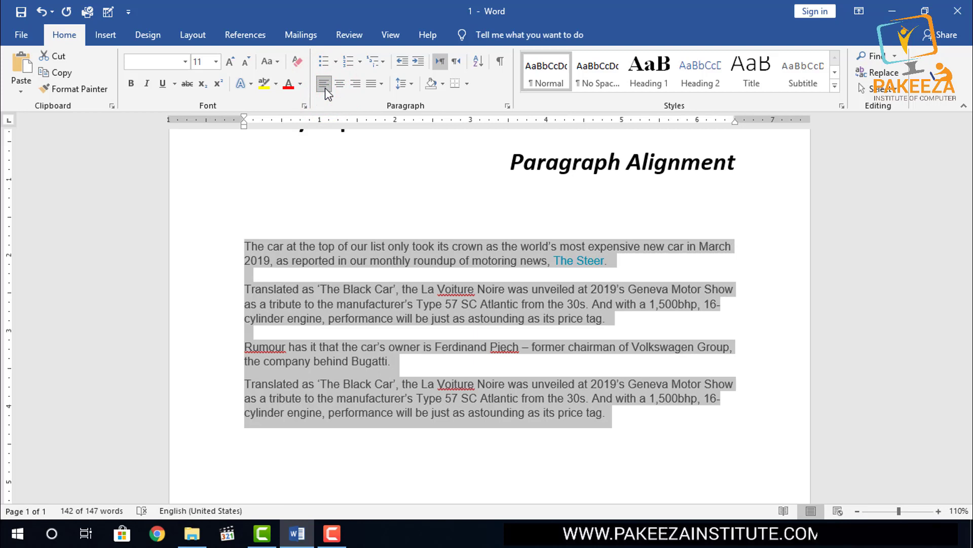
key(ctrl+z)
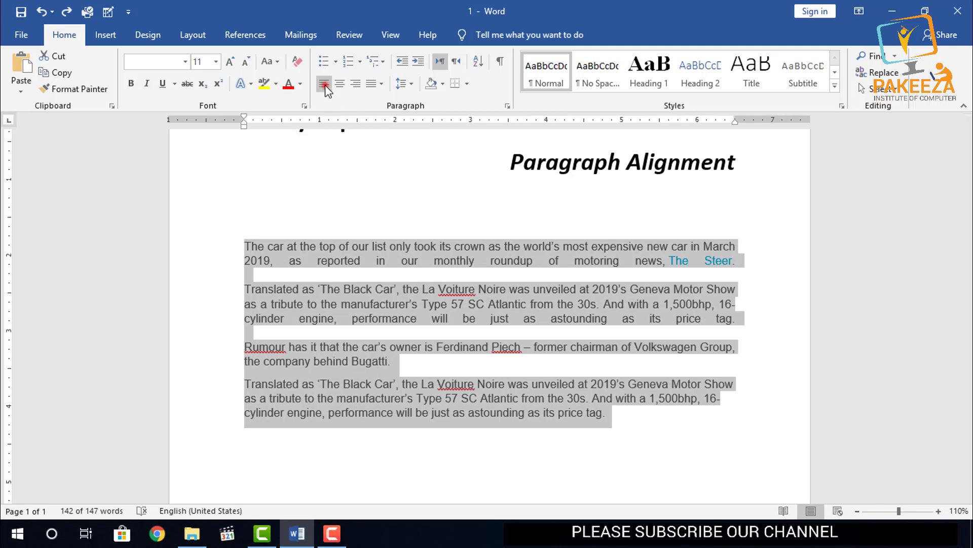
click(324, 84)
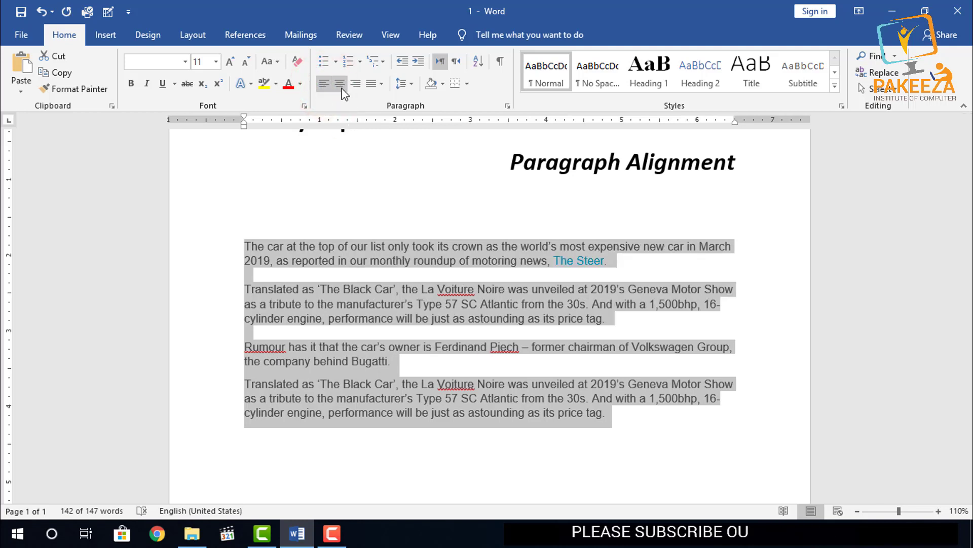
- Center the four selected body paragraphs, and then align them to the right margin
click(343, 93)
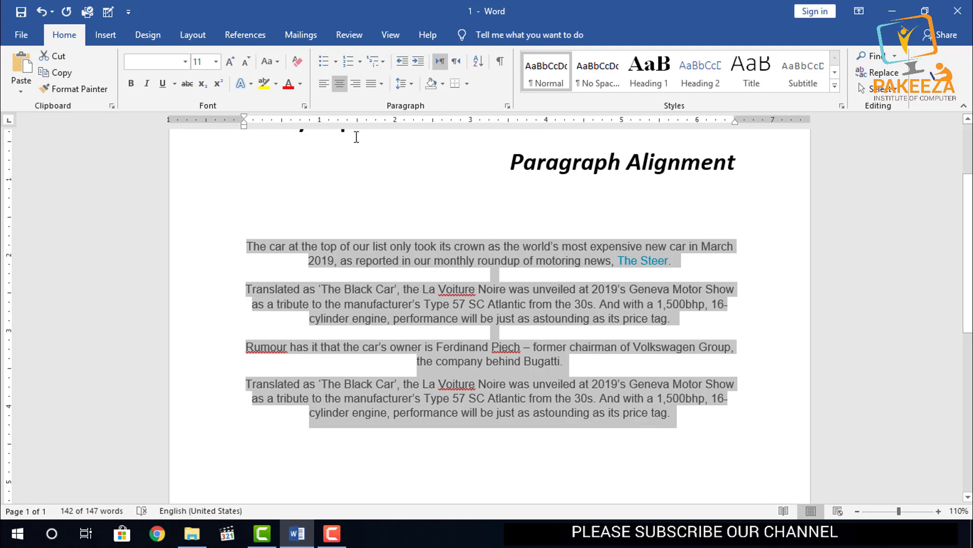
click(357, 87)
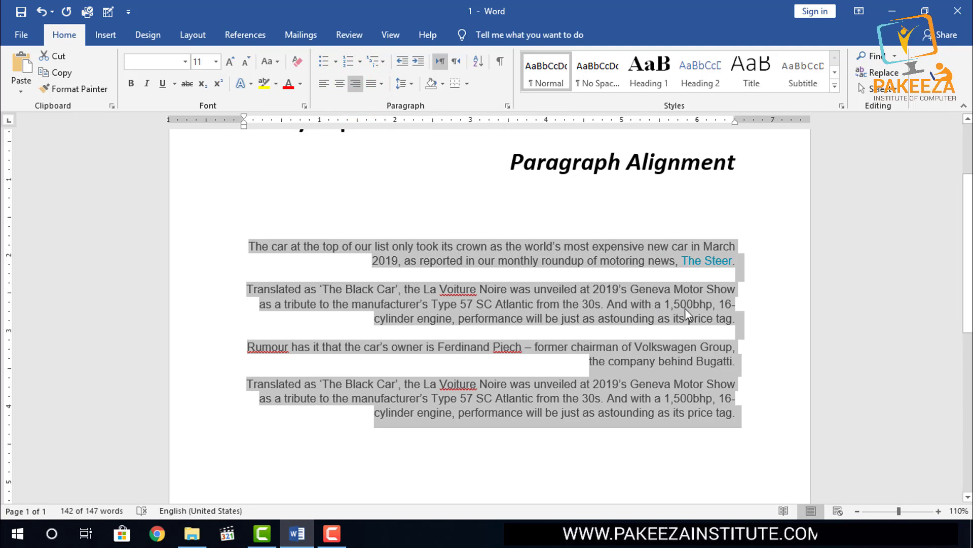
click(755, 331)
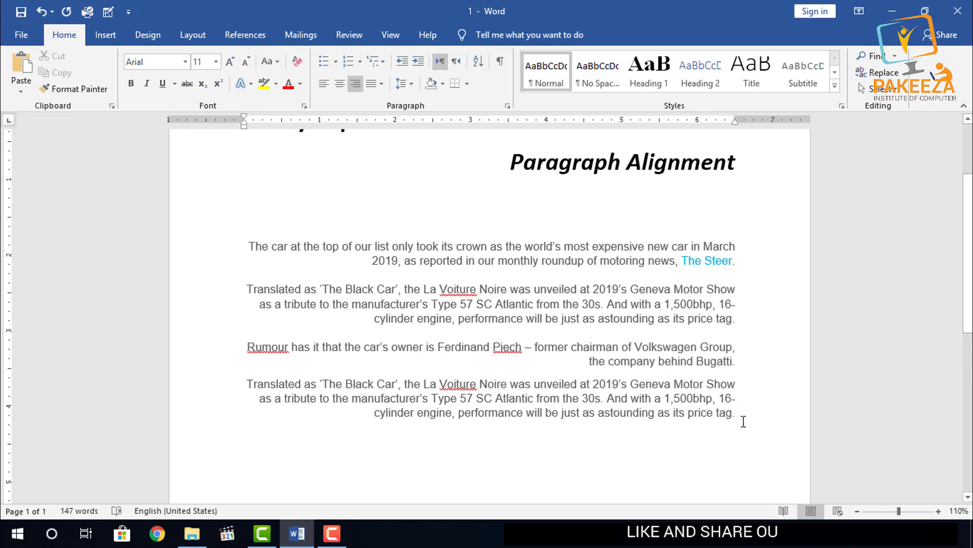
- Select the four body paragraphs again and align them to the left margin
drag(741, 419, 249, 250)
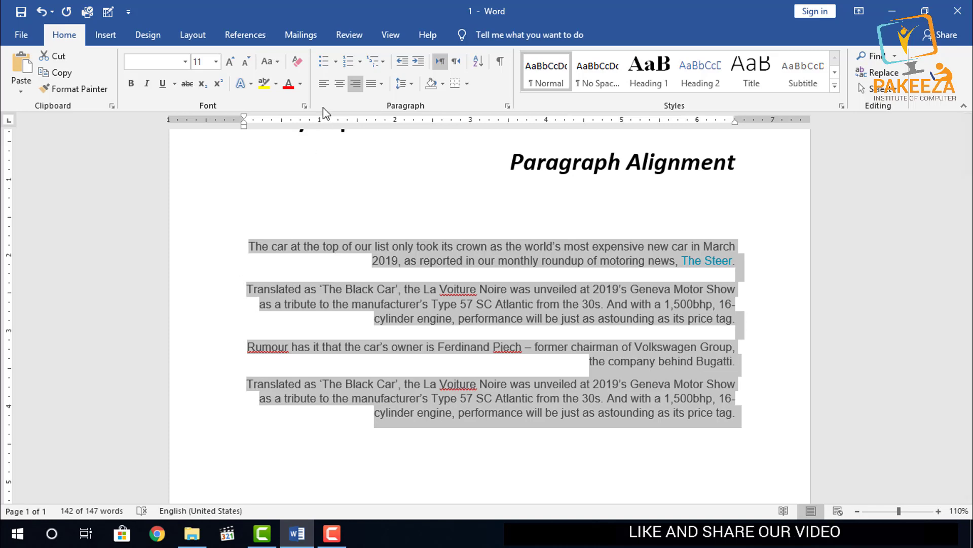
click(323, 85)
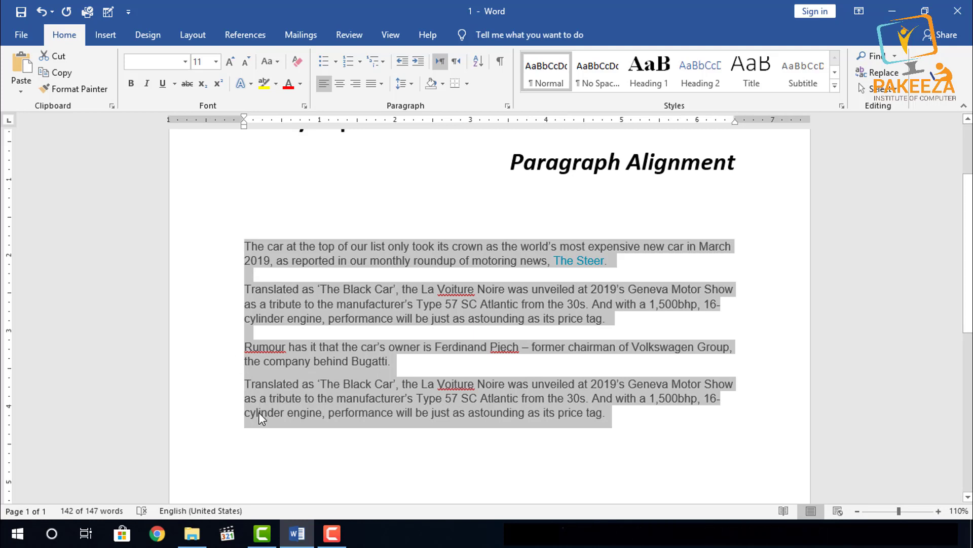
click(331, 533)
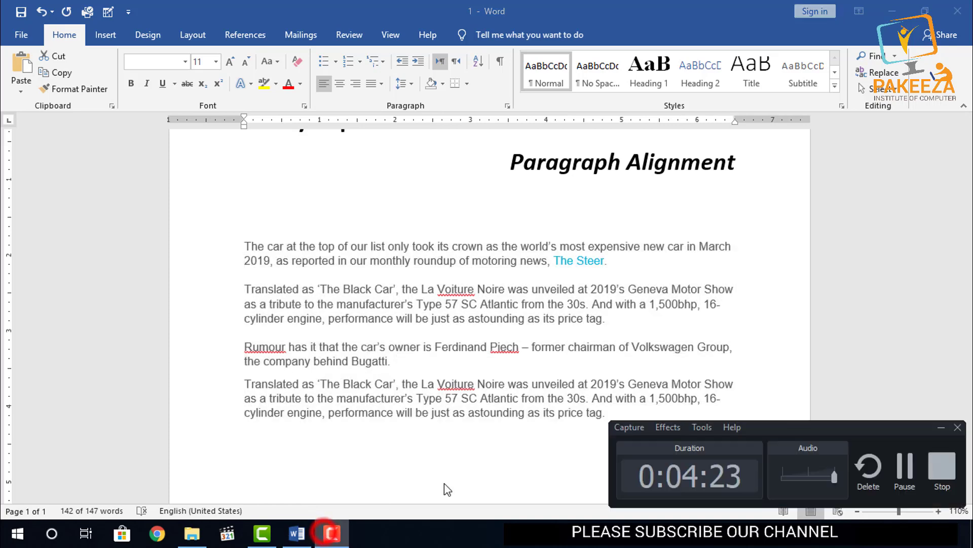
click(939, 427)
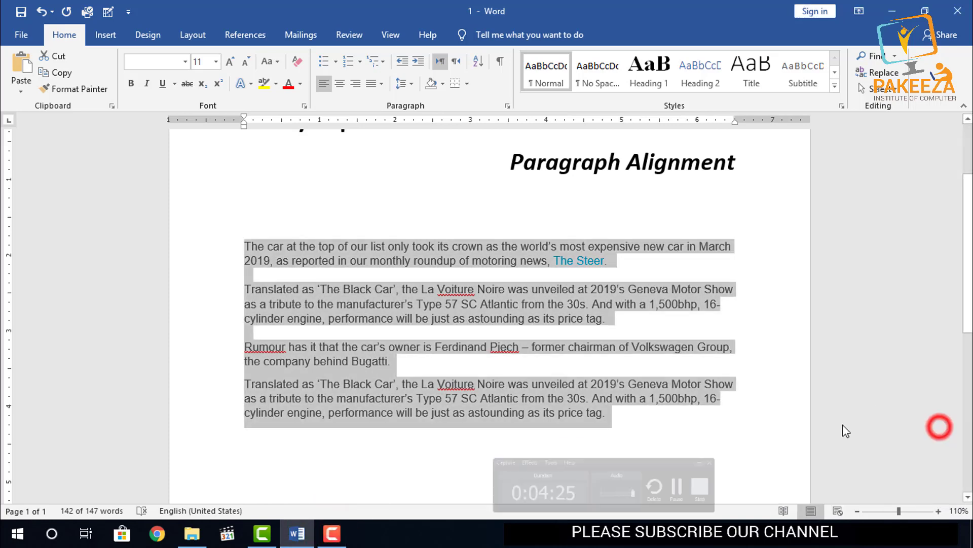
- Reselect the four body paragraphs and examine the available justification options without applying one
click(698, 435)
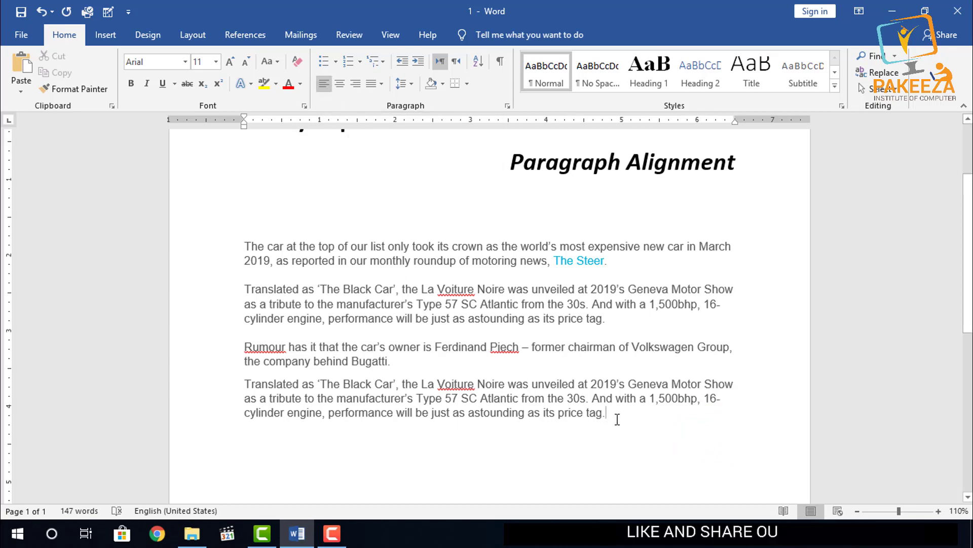
drag(616, 415, 243, 242)
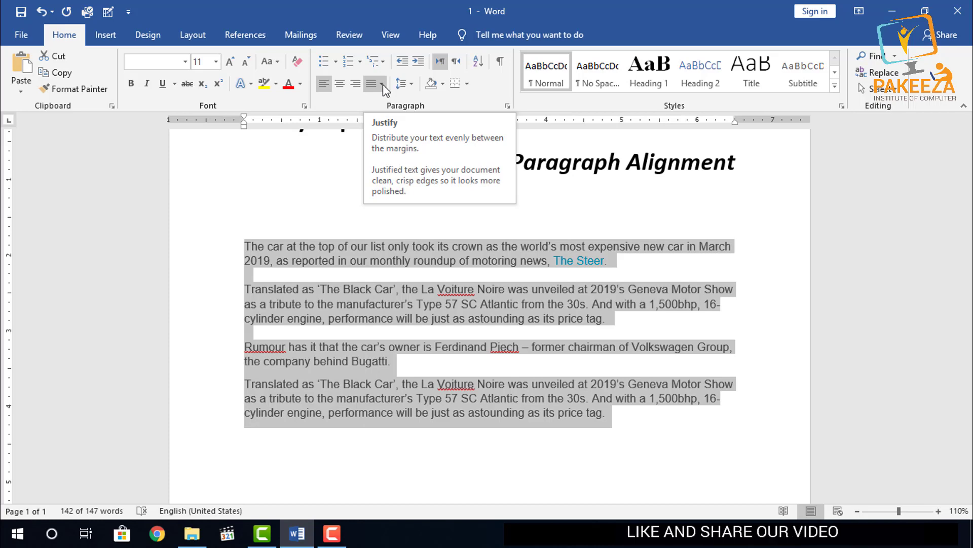
click(383, 84)
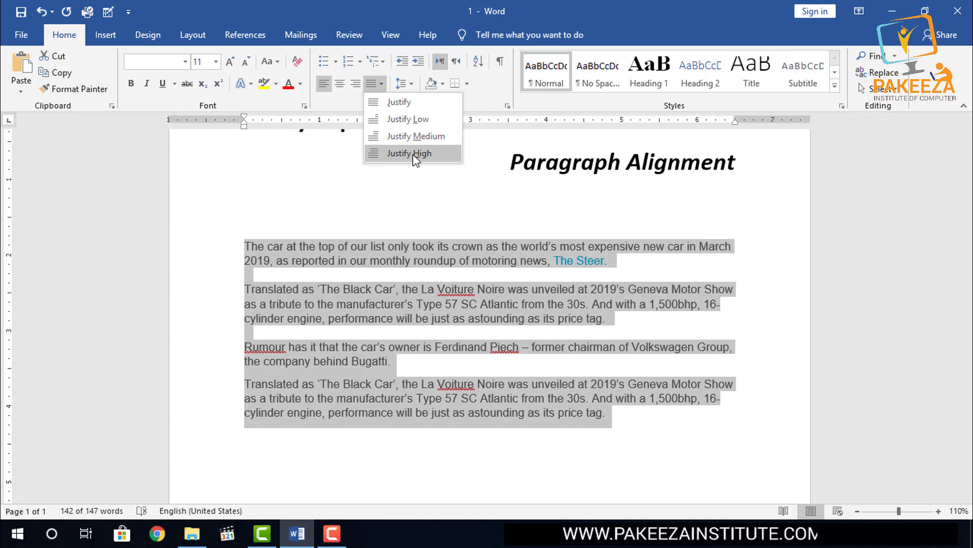
click(420, 198)
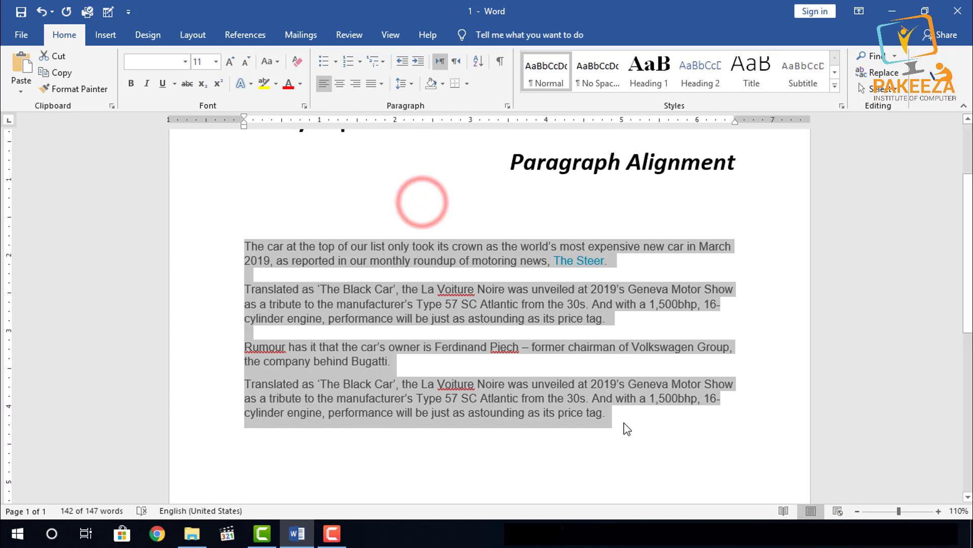
- Apply the standard Justify alignment to the four body paragraphs, and then undo it
drag(626, 418, 229, 255)
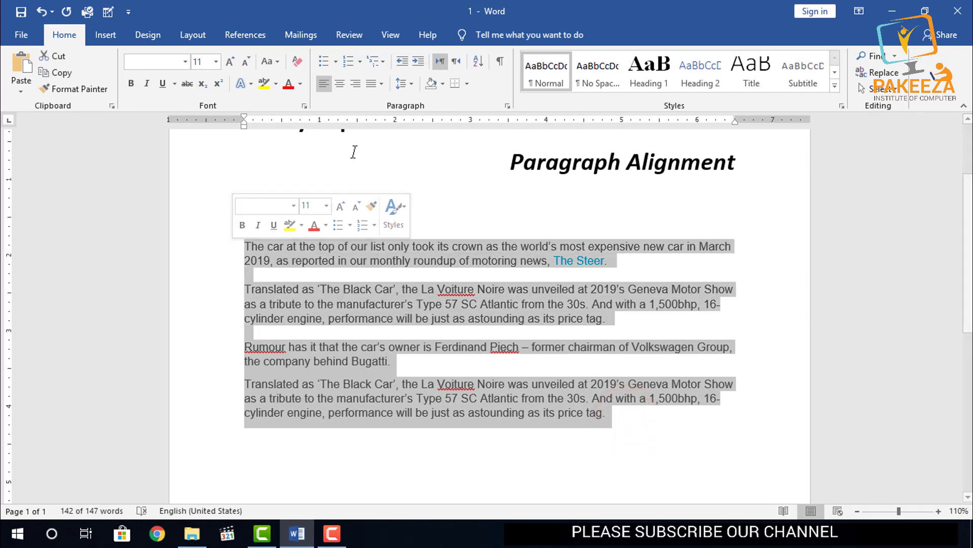
click(383, 84)
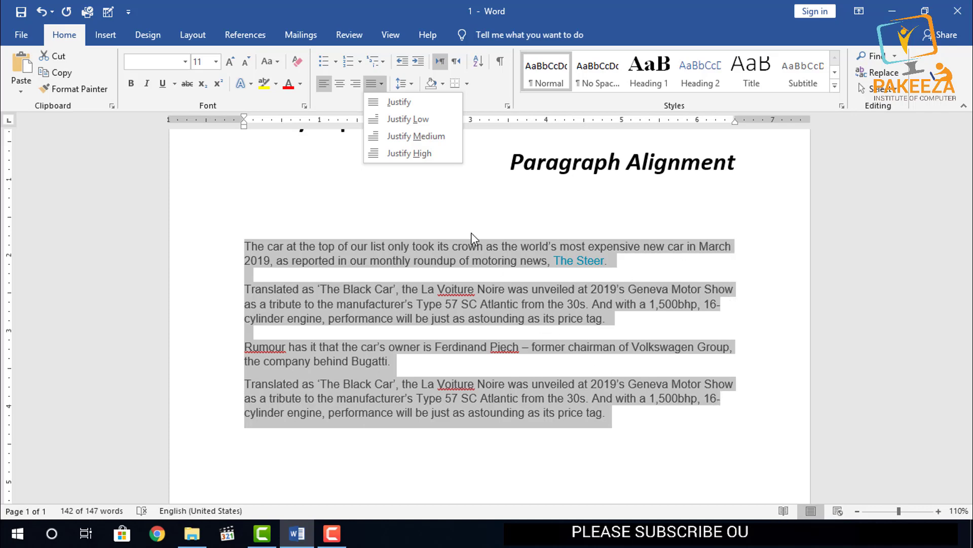
click(399, 103)
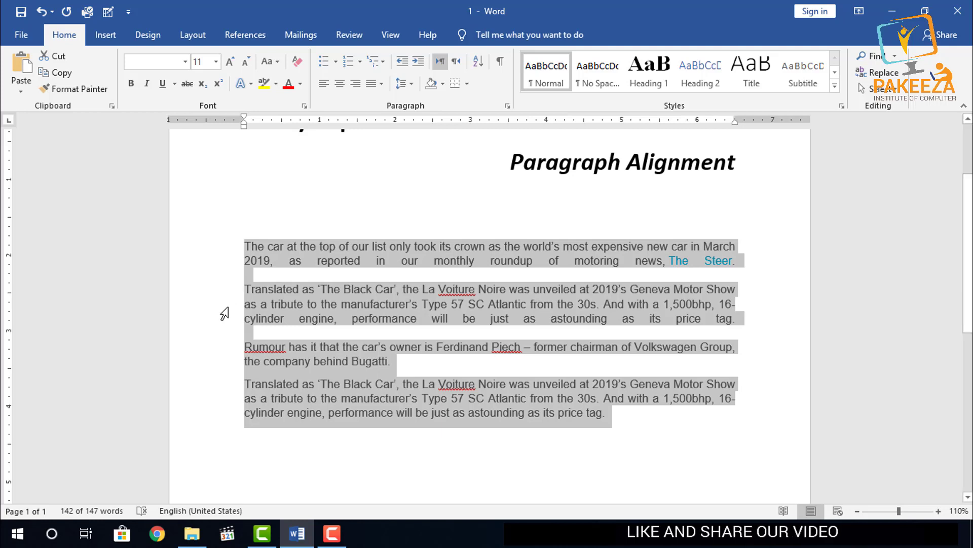
click(628, 421)
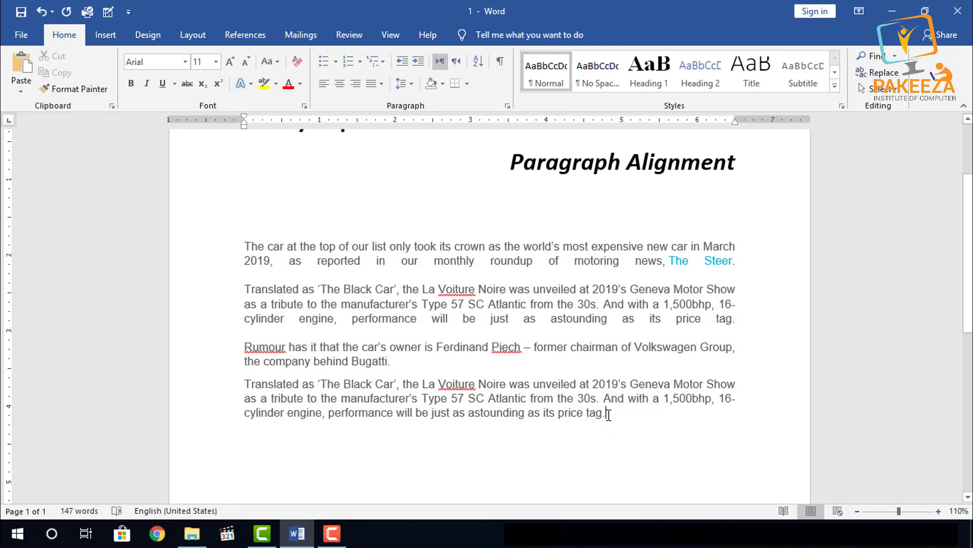
key(ctrl+z)
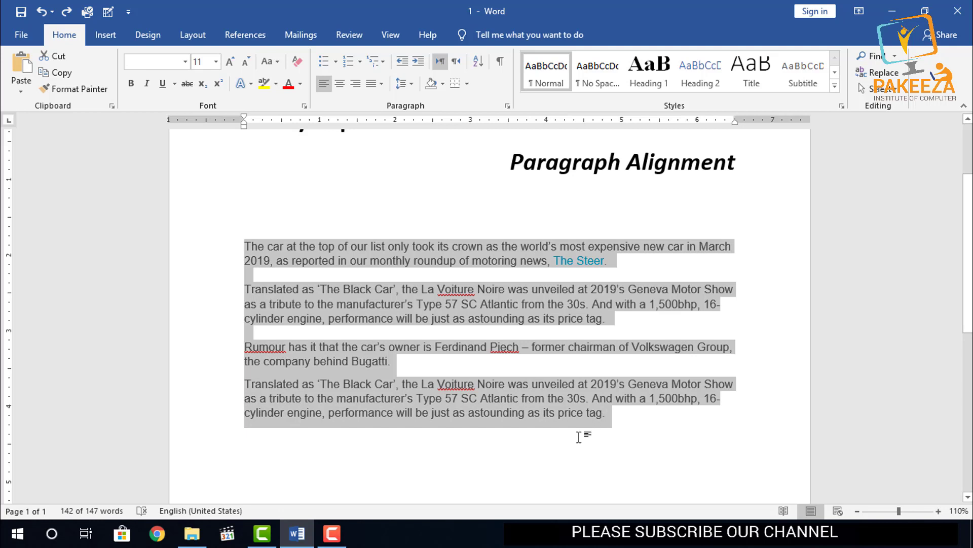
- Apply Justify to the four body paragraphs, and then switch them to Justify Low
drag(623, 417, 246, 242)
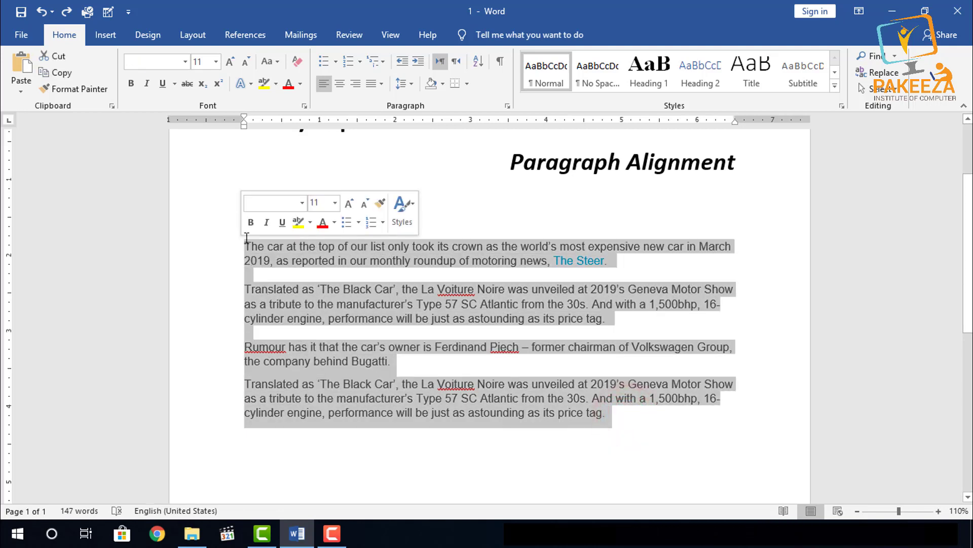
click(383, 83)
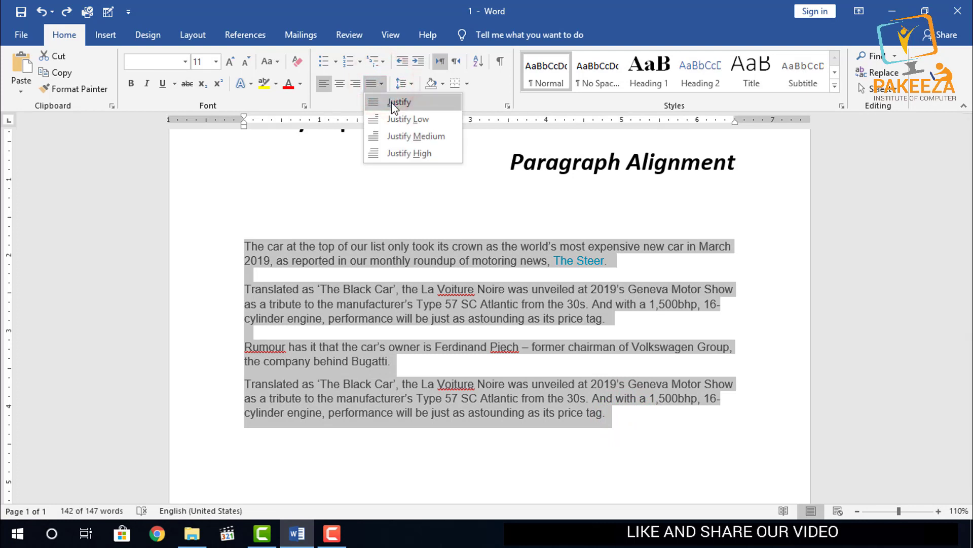
click(392, 102)
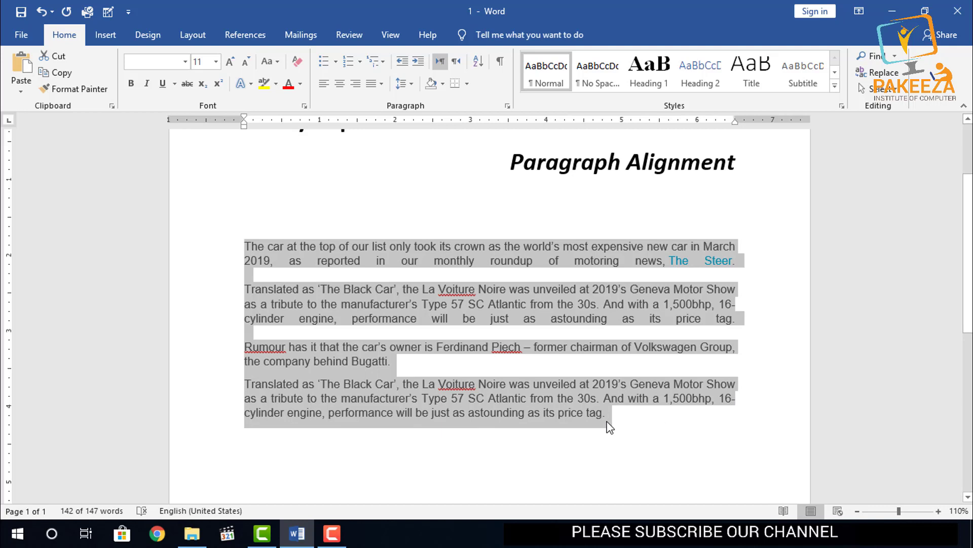
drag(621, 425, 245, 246)
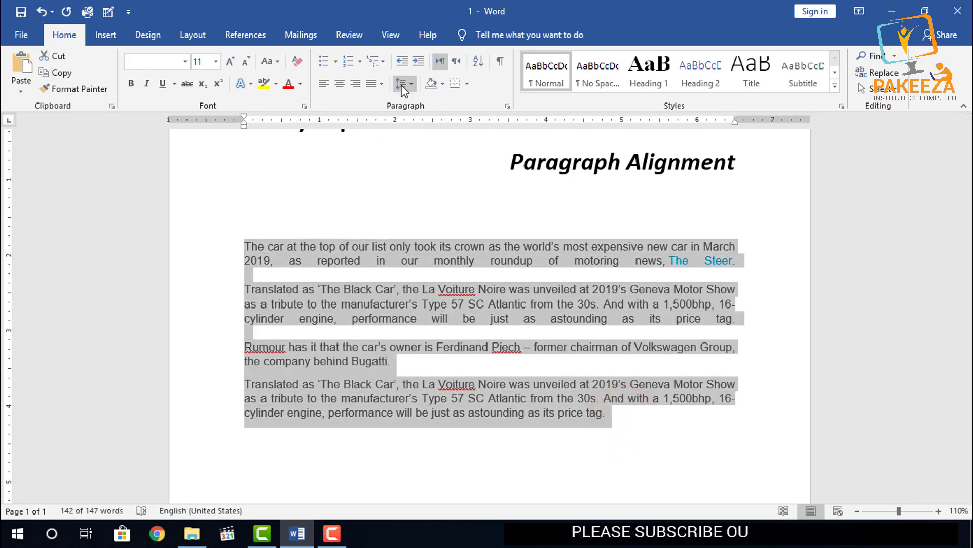
click(385, 83)
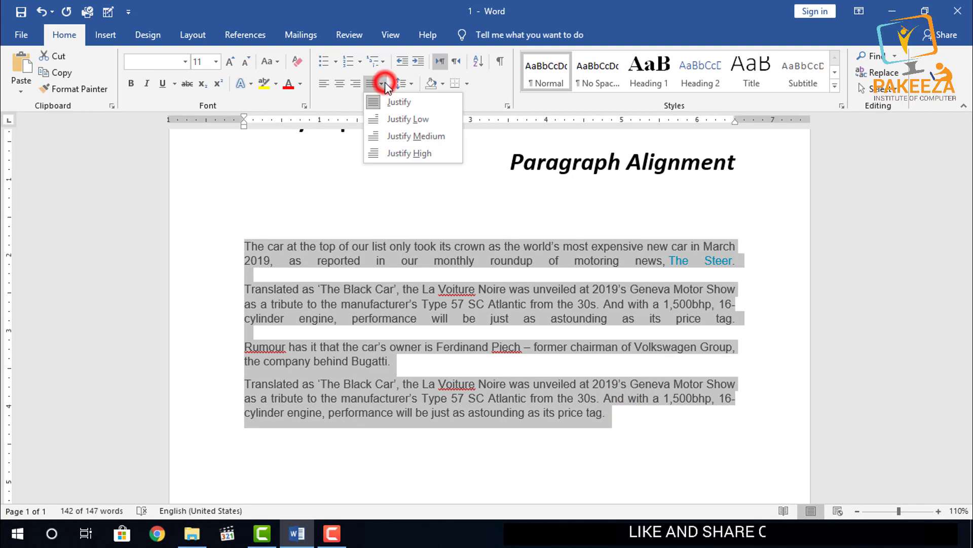
click(392, 119)
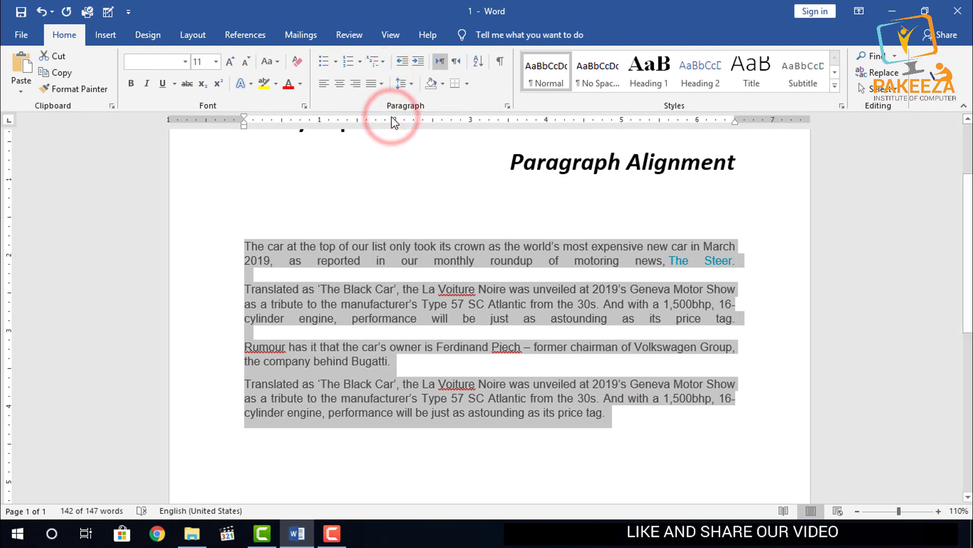
- Set the selected body paragraphs back to standard Justify, then toggle it off to return them to left alignment
click(382, 84)
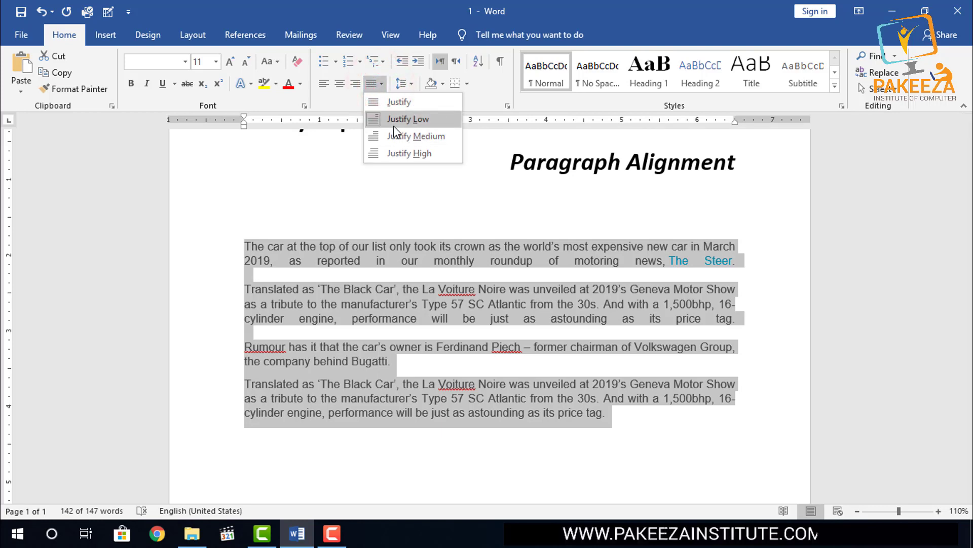
click(397, 103)
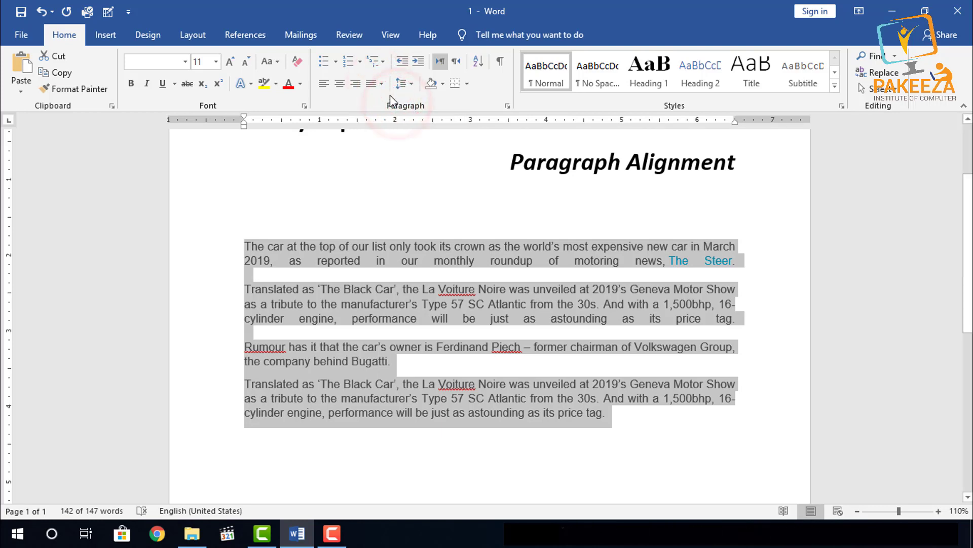
click(381, 84)
click(386, 103)
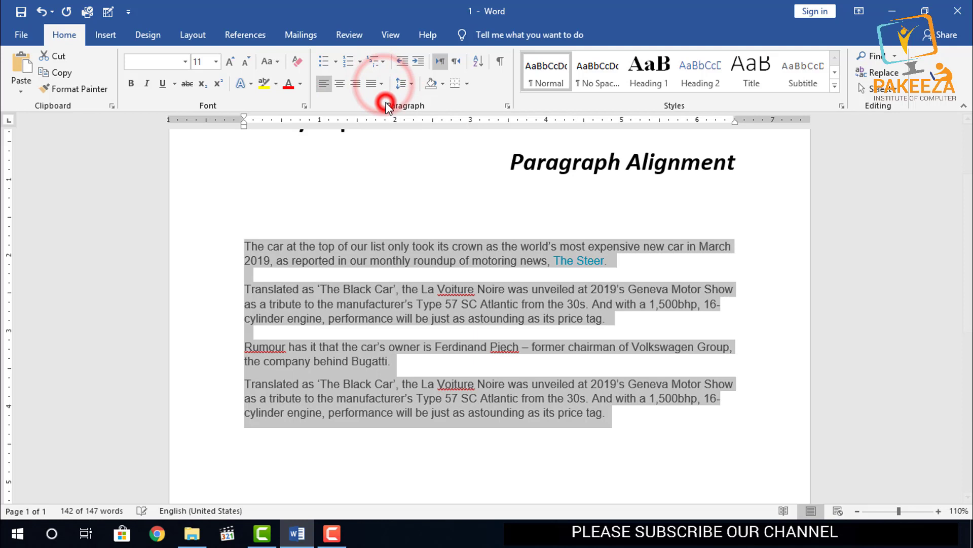
click(395, 157)
- Select the four body paragraphs, apply Justify Low, and then undo it
drag(611, 416, 260, 246)
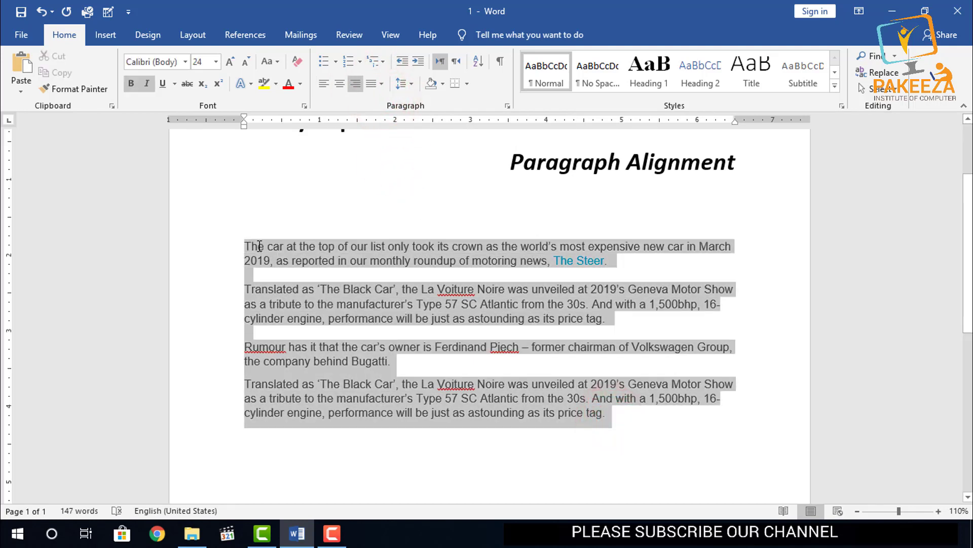
click(381, 83)
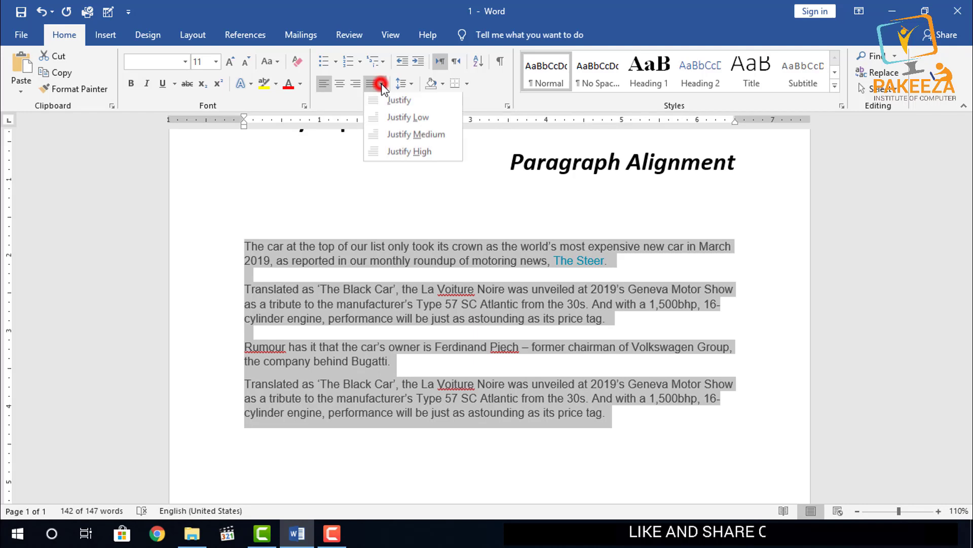
click(389, 119)
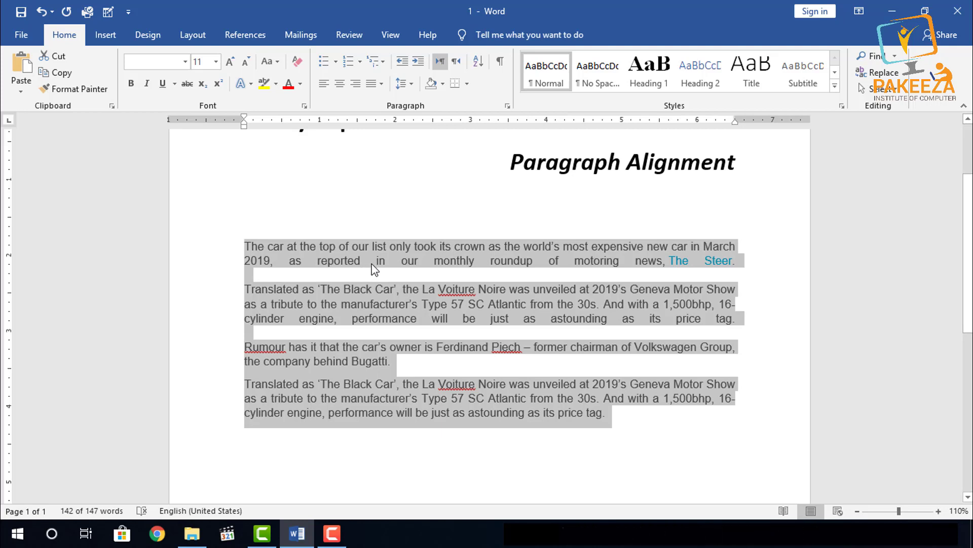
key(ctrl+z)
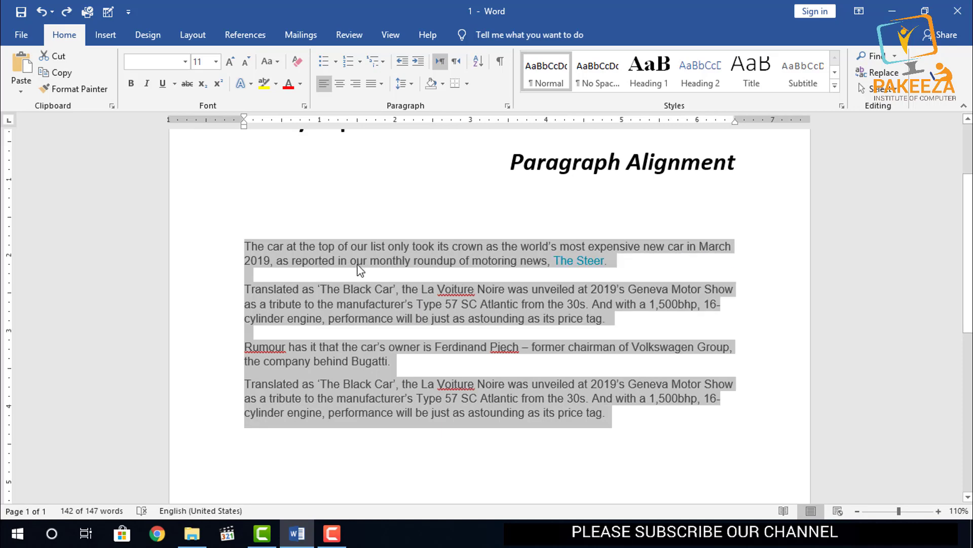
- Apply Justify Low with only the first body paragraph selected, and then undo it
drag(624, 276, 250, 245)
click(382, 89)
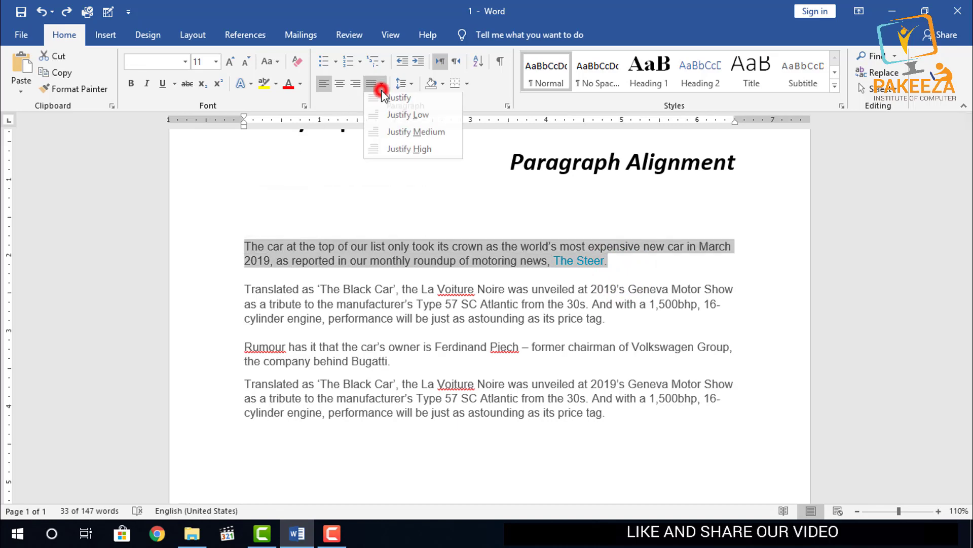
click(387, 119)
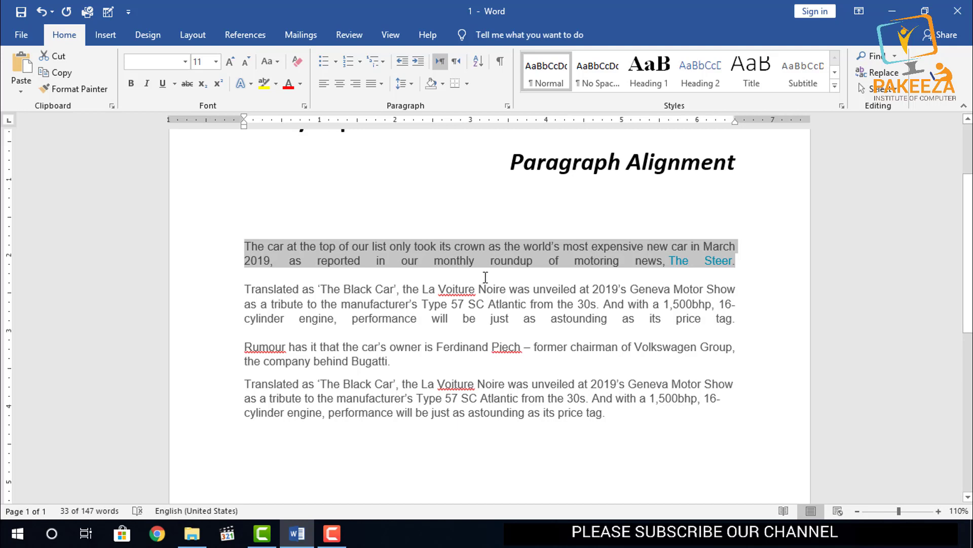
key(ctrl+z)
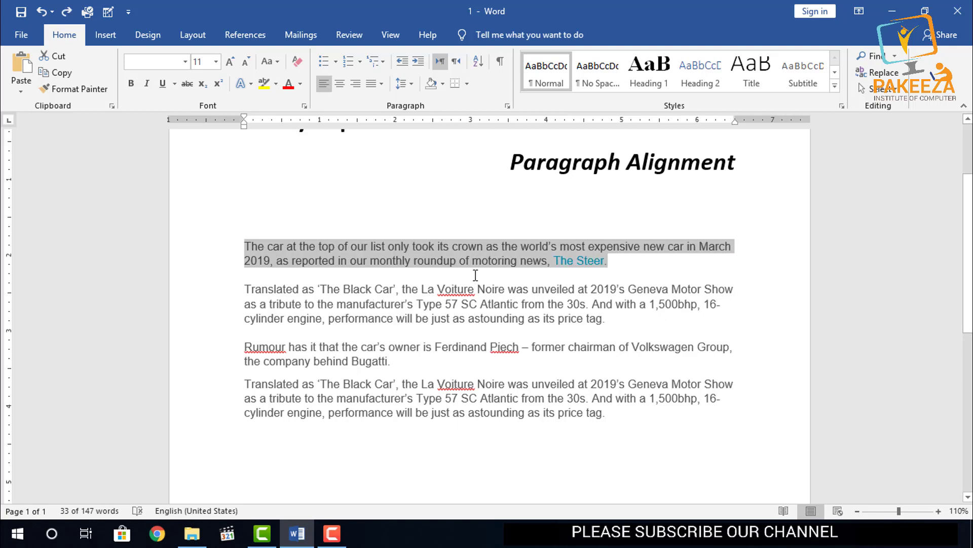
- Apply Justify Medium to all four body paragraphs, and then return them to left alignment
drag(618, 414, 255, 249)
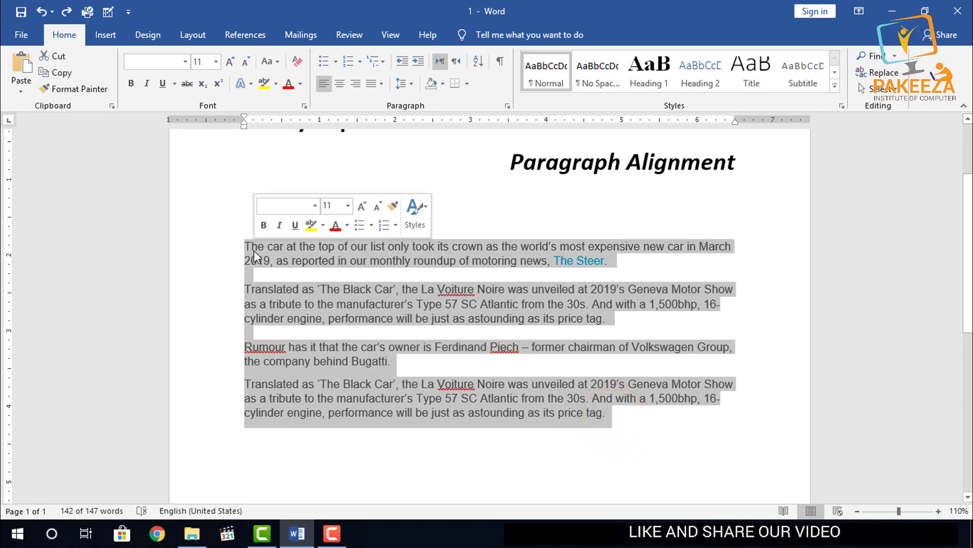
click(384, 84)
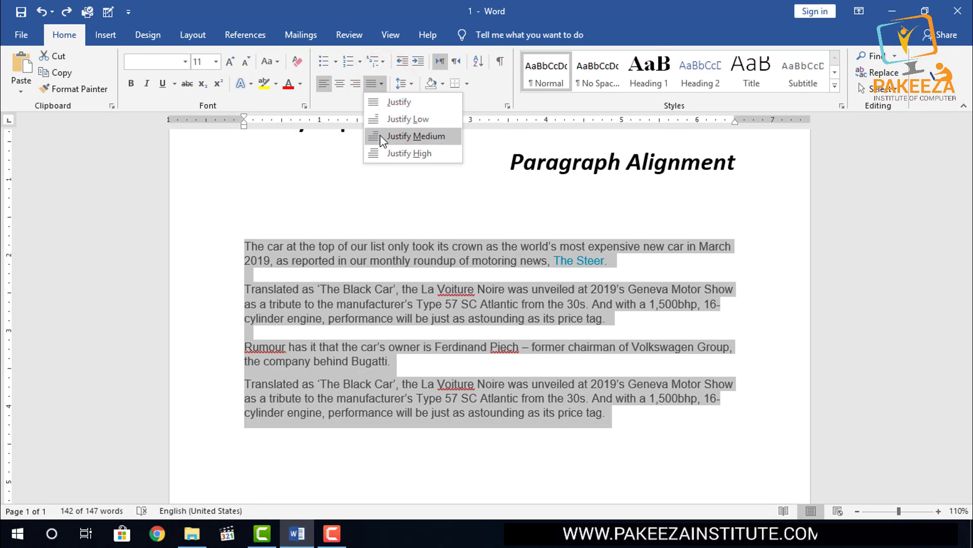
click(406, 136)
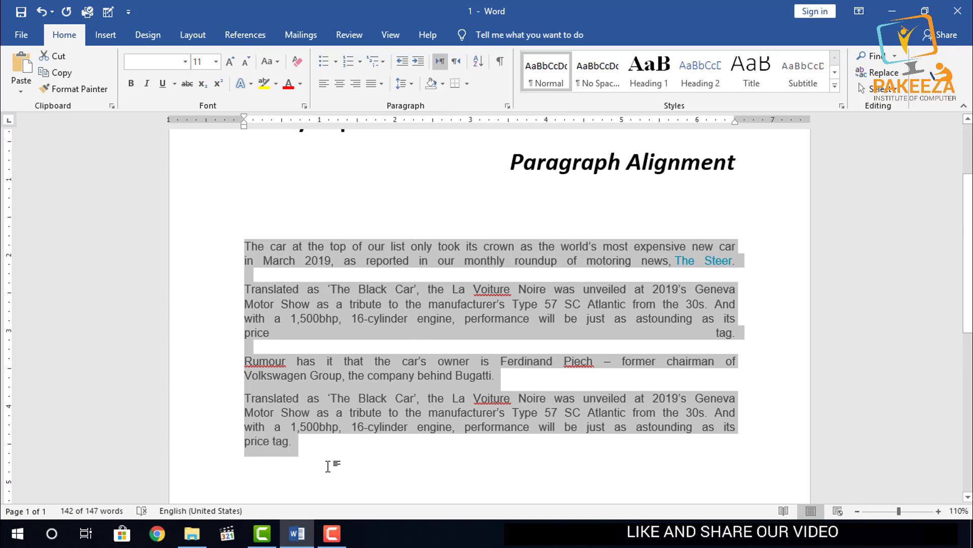
key(ctrl+l)
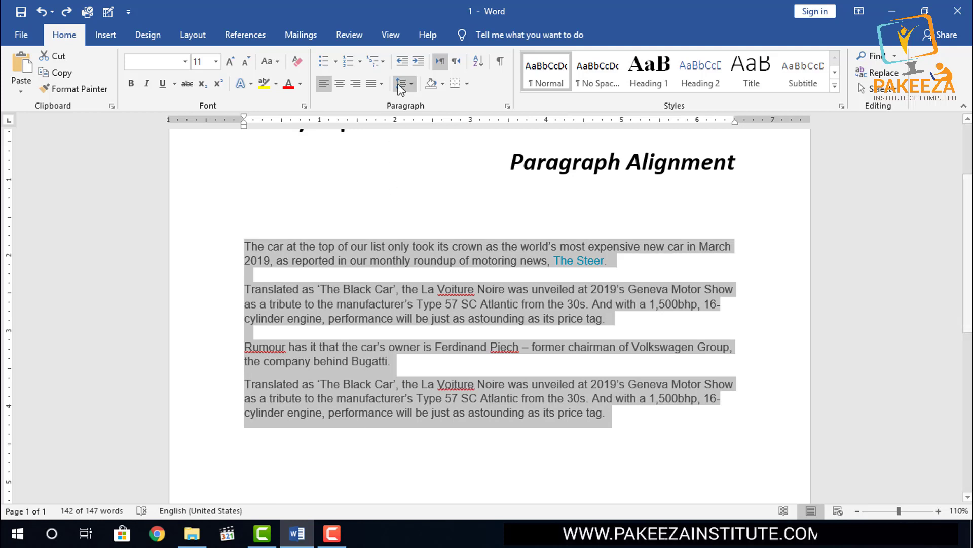
- Apply Justify High to the four body paragraphs, deselect them, and then undo the change
click(382, 85)
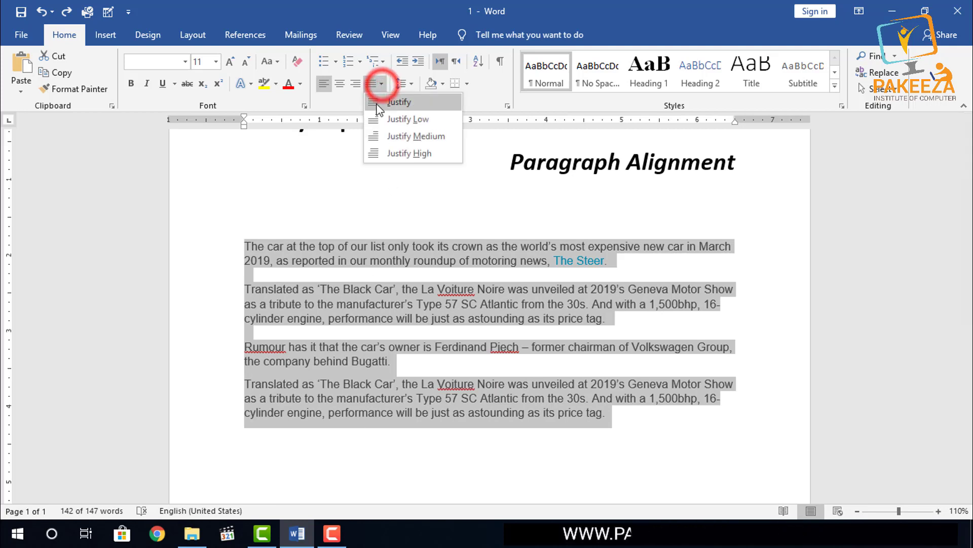
click(385, 154)
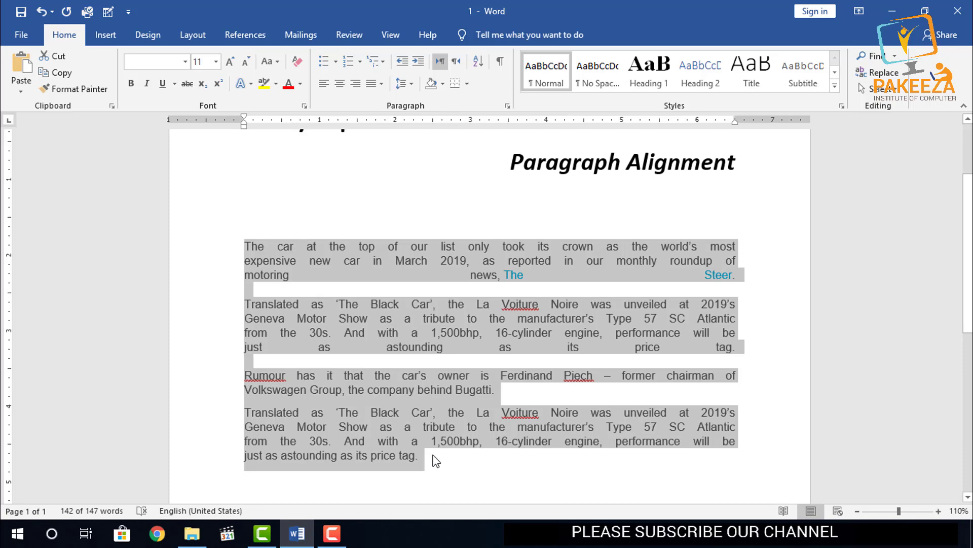
scroll(436, 462, down, 1)
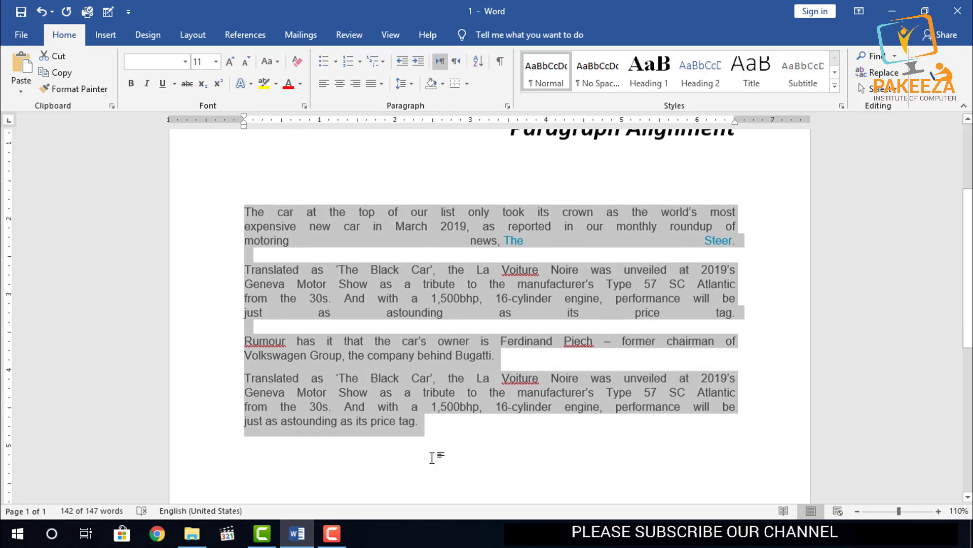
click(434, 426)
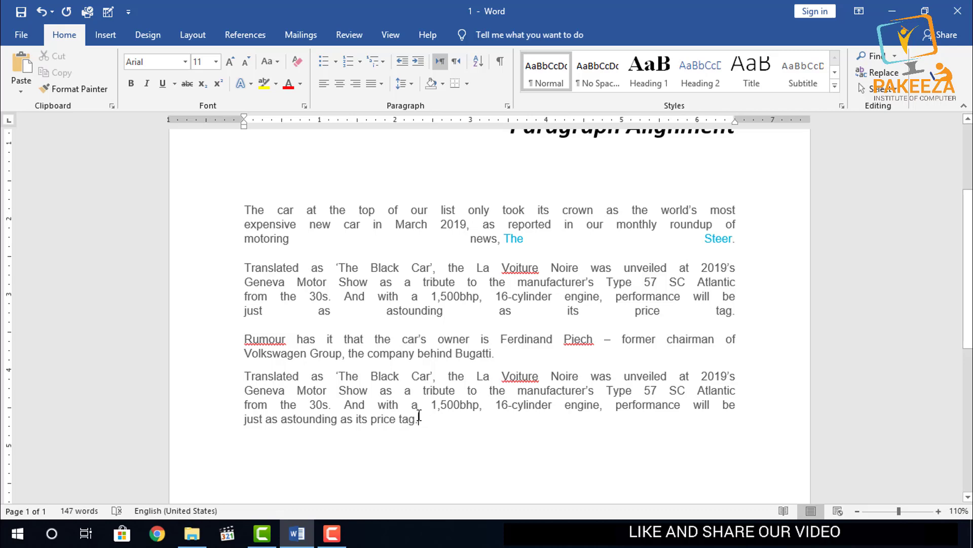
key(ctrl+z)
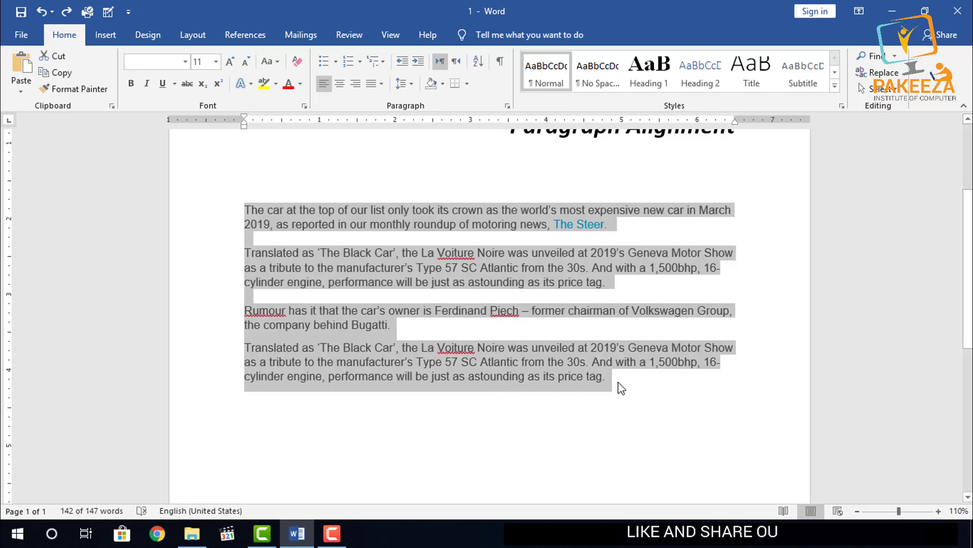
- Select the four body paragraphs again, apply Justify High, and deselect them
drag(615, 392, 224, 210)
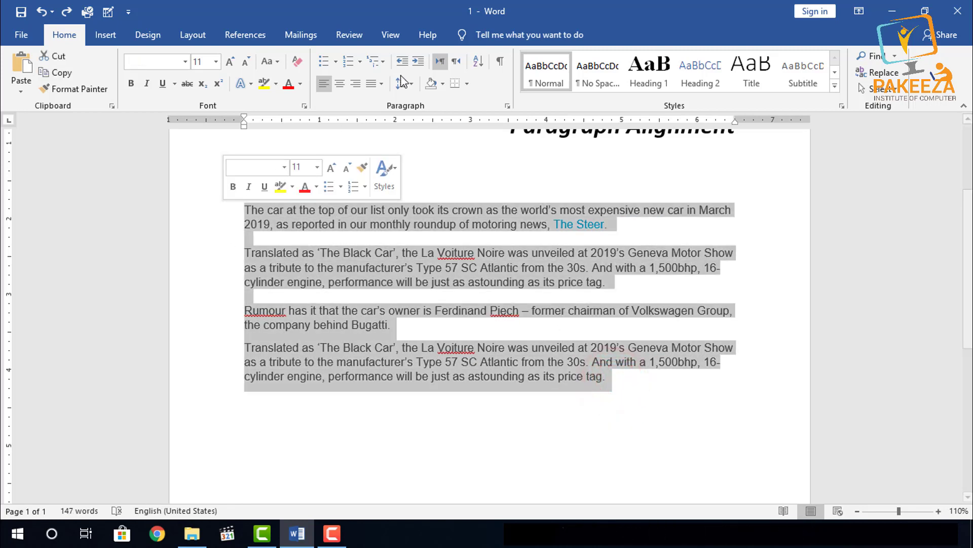
click(384, 84)
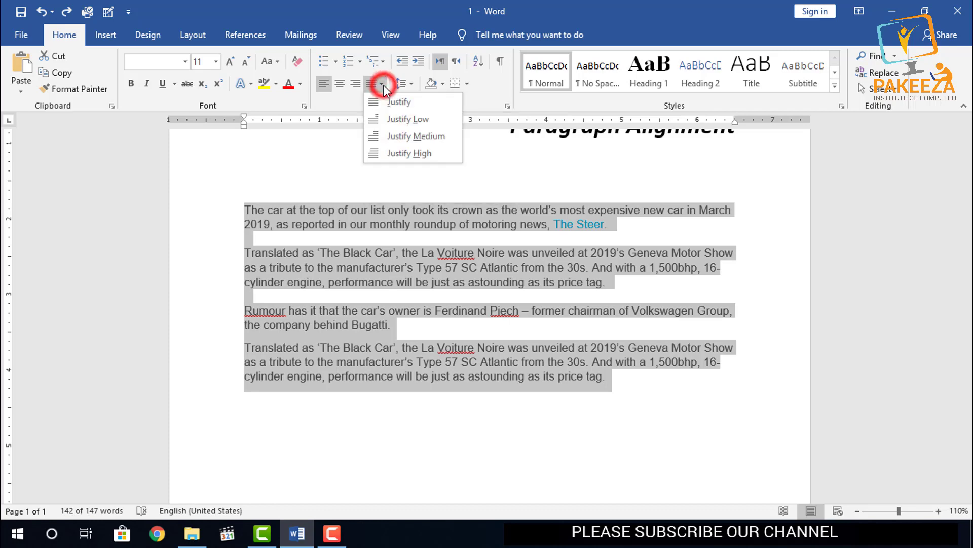
click(388, 151)
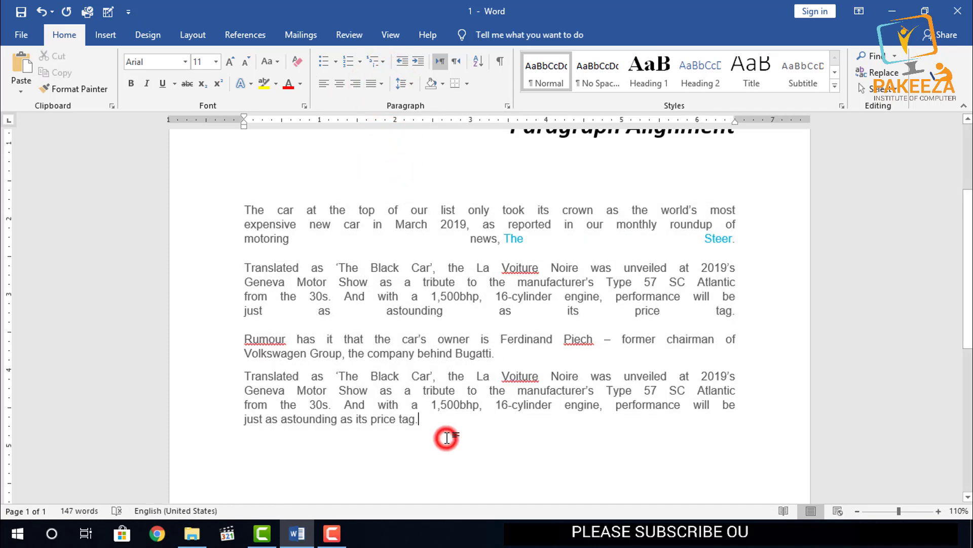
click(447, 437)
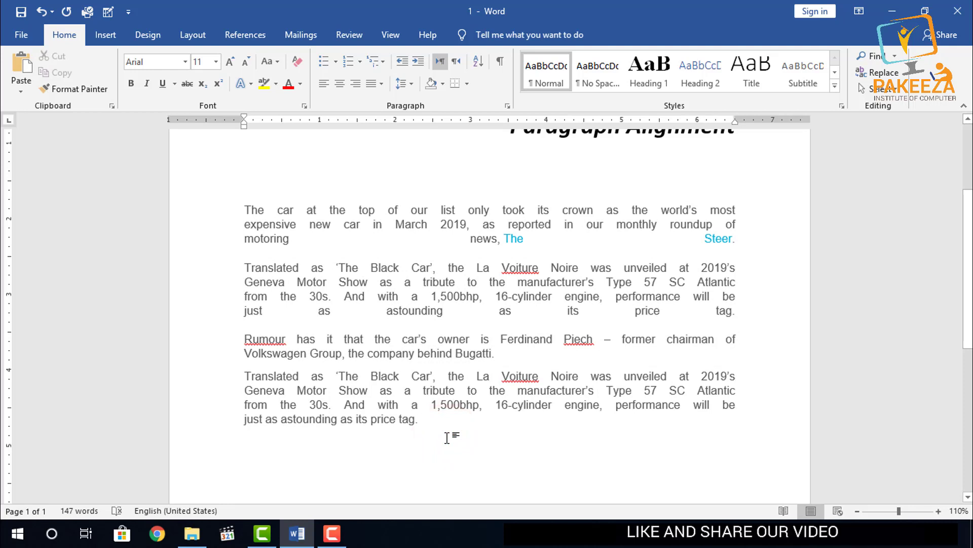
- Change the four body paragraphs from Justify High to the standard Justify alignment and deselect them
scroll(449, 433, up, 3)
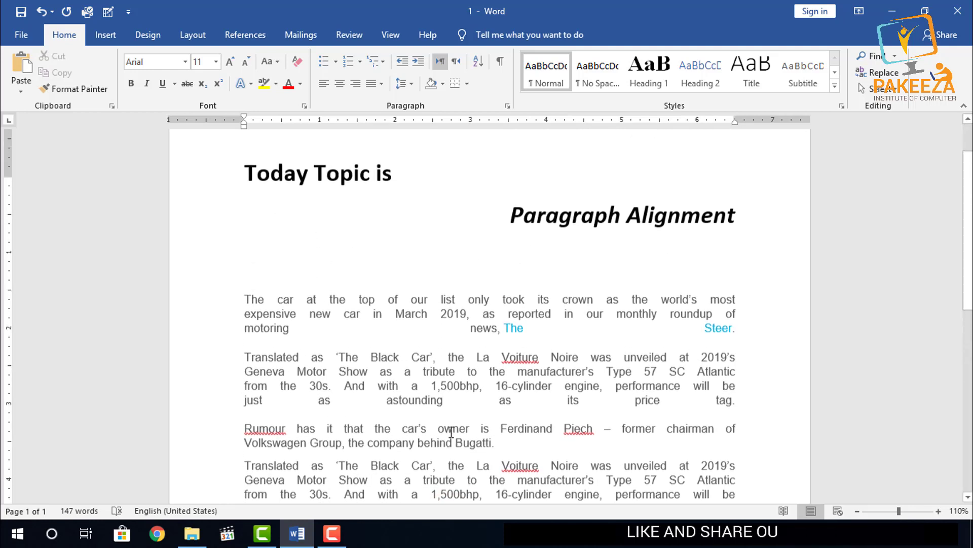
scroll(451, 432, down, 1)
scroll(451, 431, down, 2)
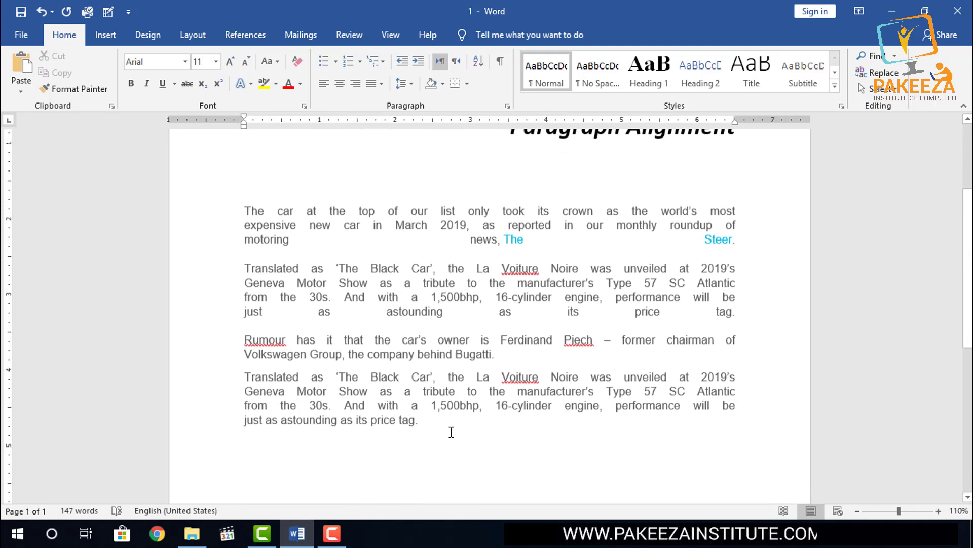
drag(439, 427, 232, 216)
click(381, 83)
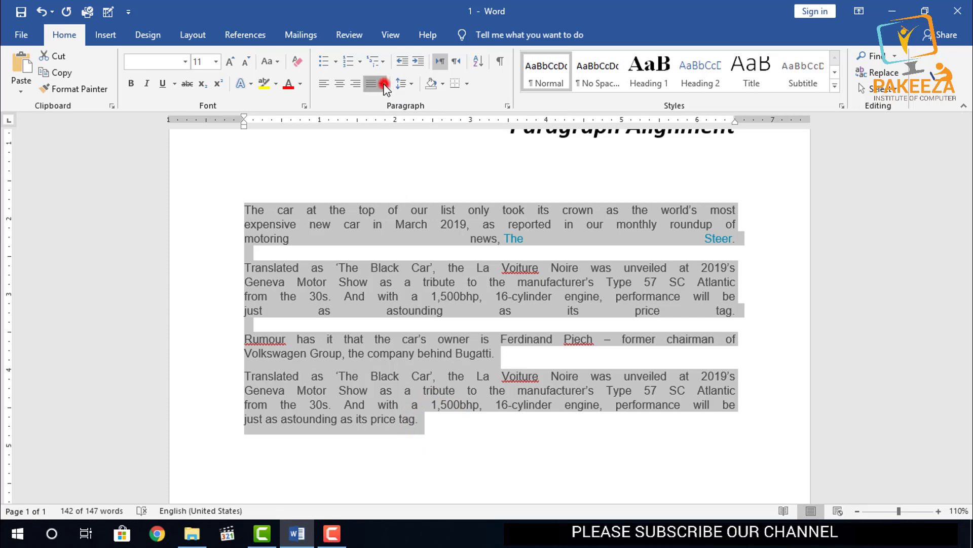
click(393, 102)
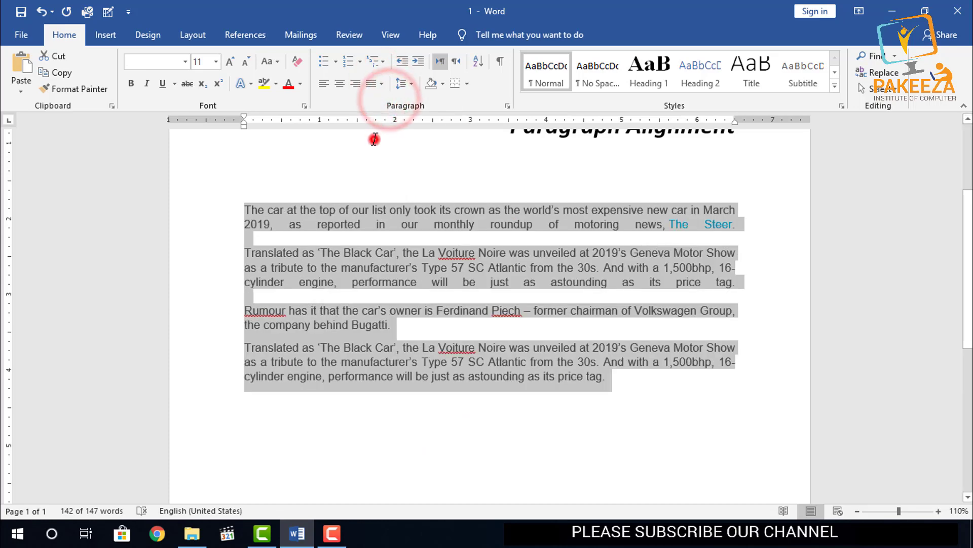
click(375, 139)
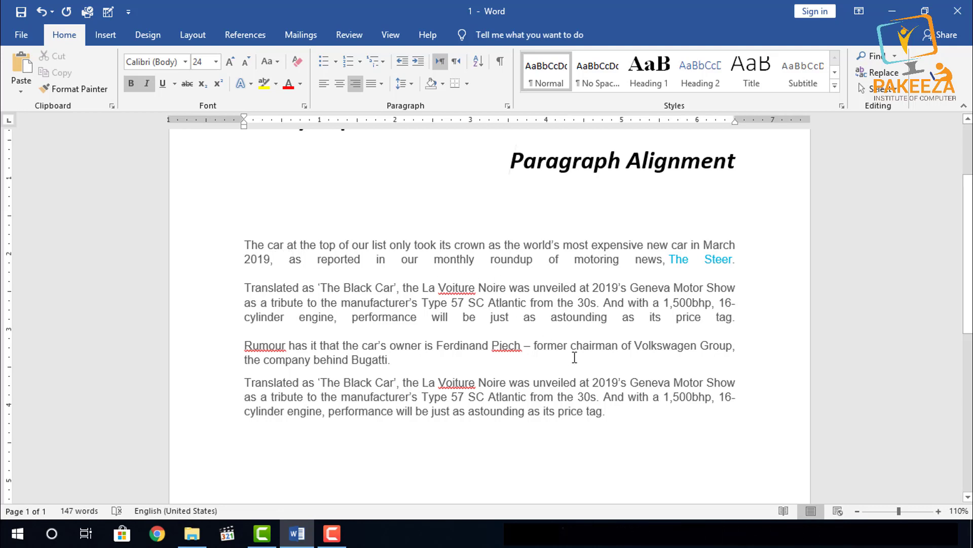
- Return the four body paragraphs to left alignment and place the cursor on the blank line below the Paragraph Alignment heading
drag(611, 421, 245, 256)
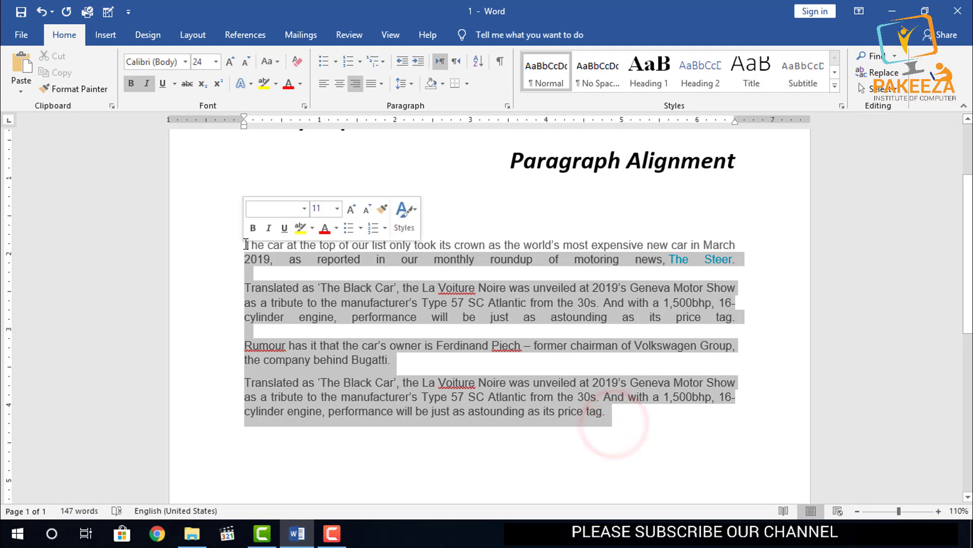
click(382, 84)
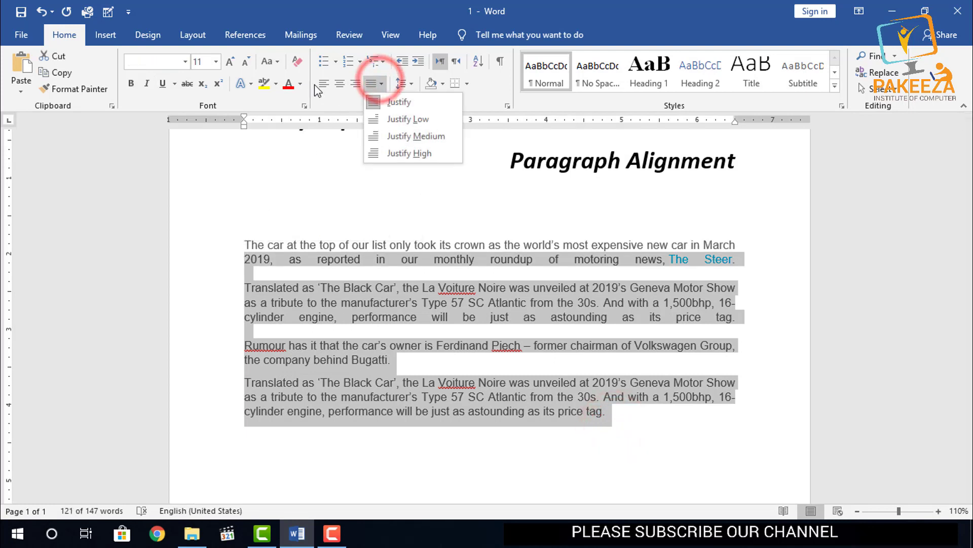
click(387, 101)
click(380, 184)
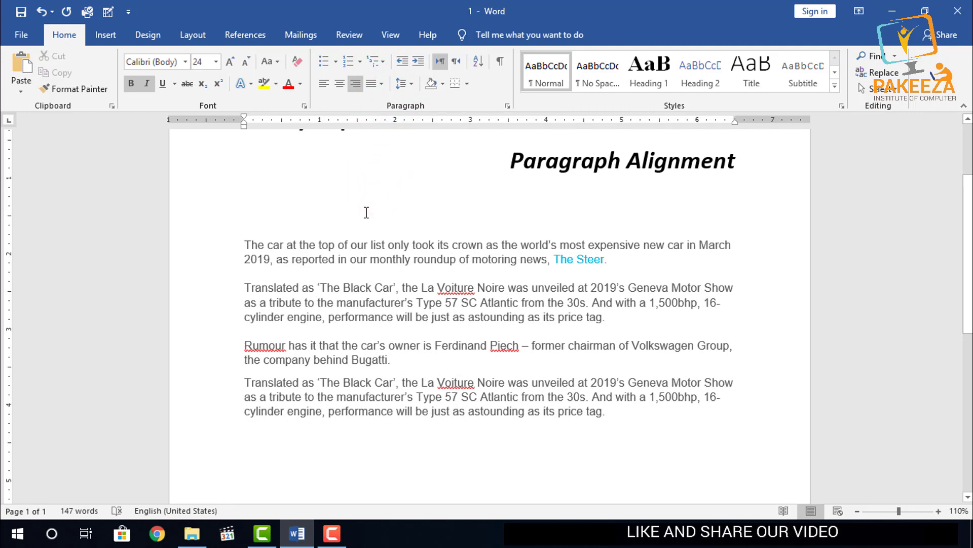
click(375, 202)
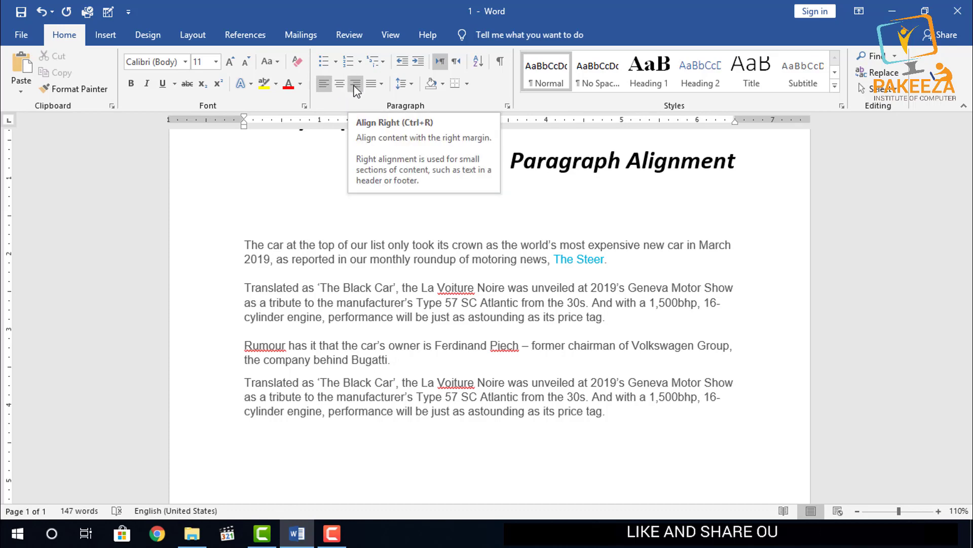
click(380, 84)
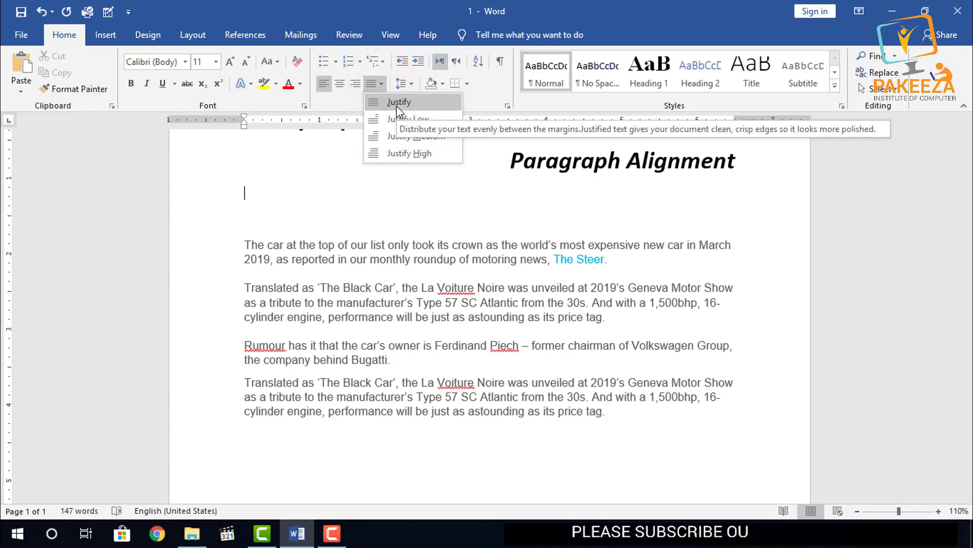
click(398, 193)
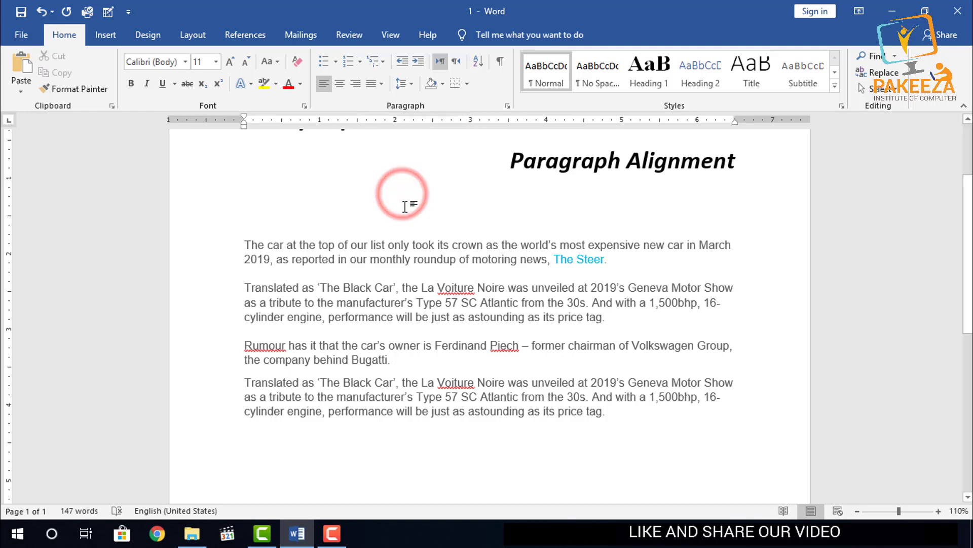
scroll(411, 209, up, 3)
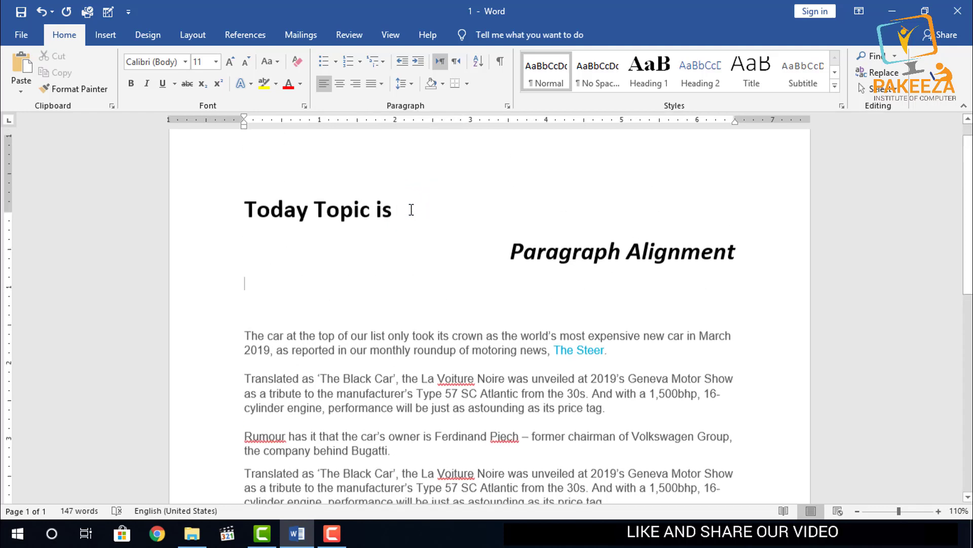
scroll(411, 209, down, 3)
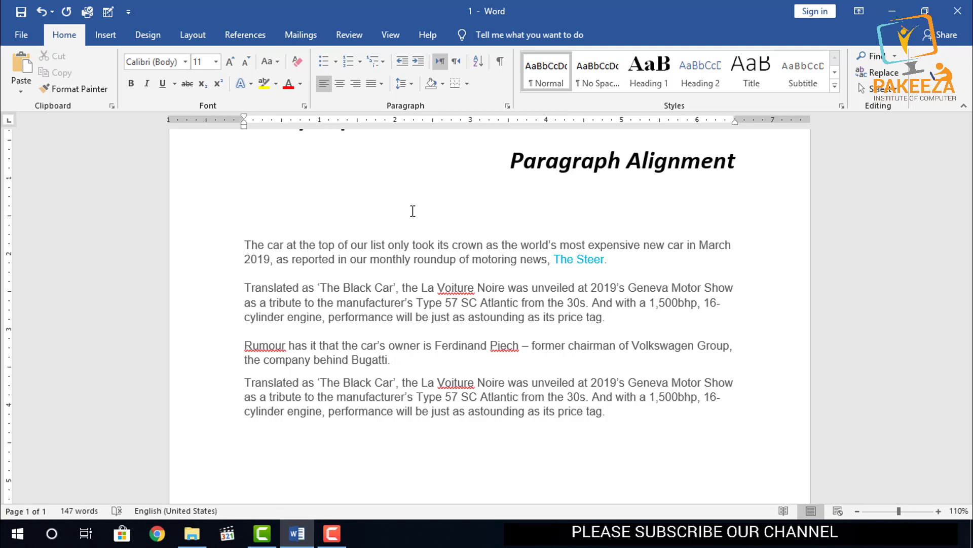
scroll(412, 211, up, 1)
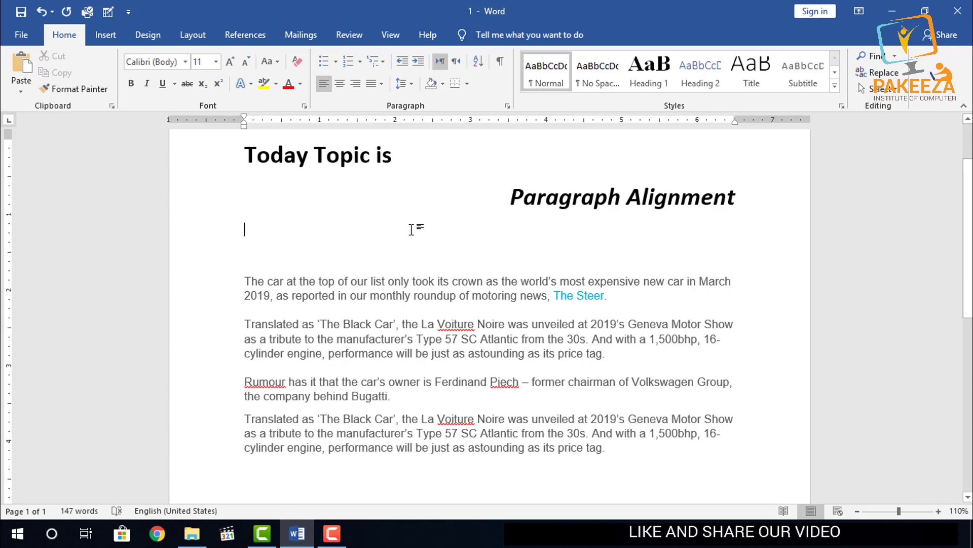
scroll(411, 228, down, 3)
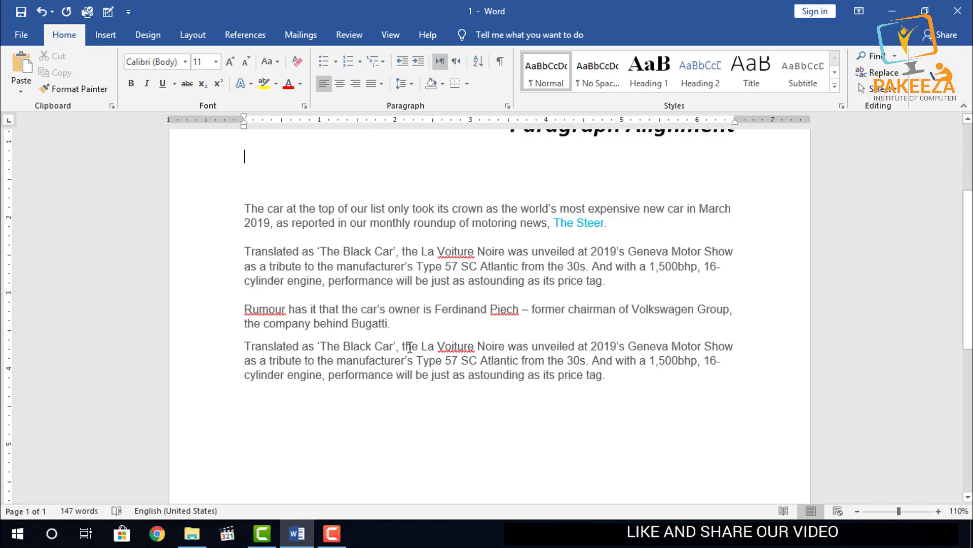
click(333, 533)
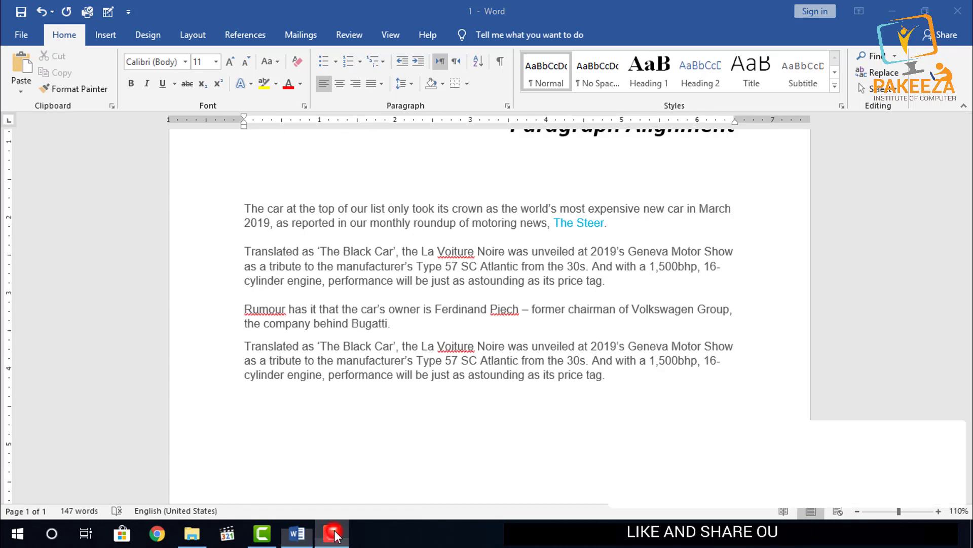